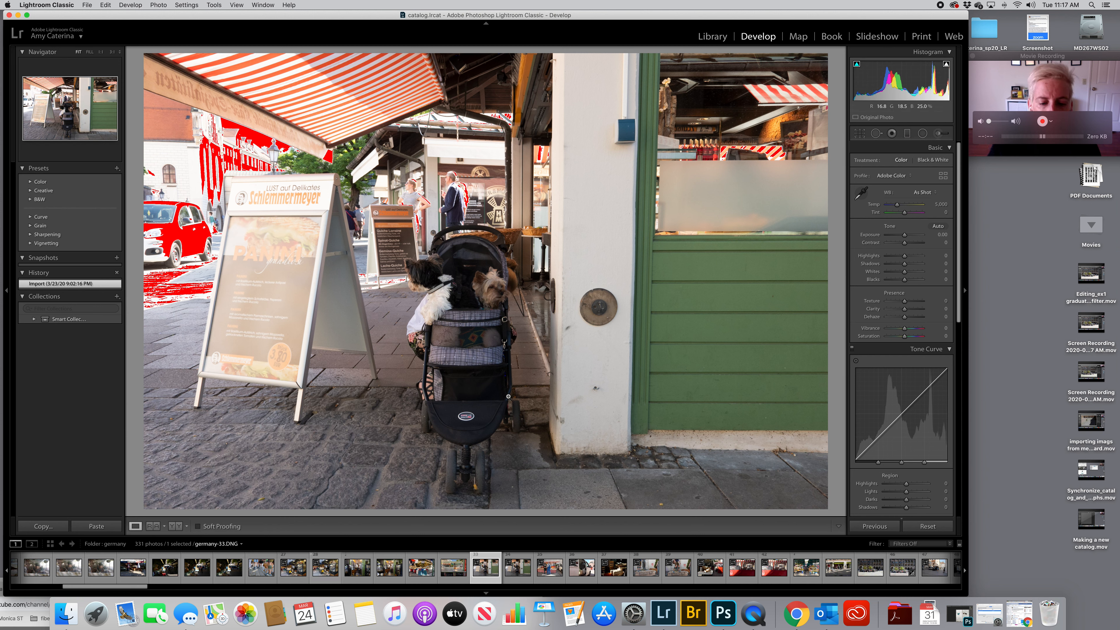
Set a custom white balance by sampling a neutral area near the base of the pale pillar
click(861, 195)
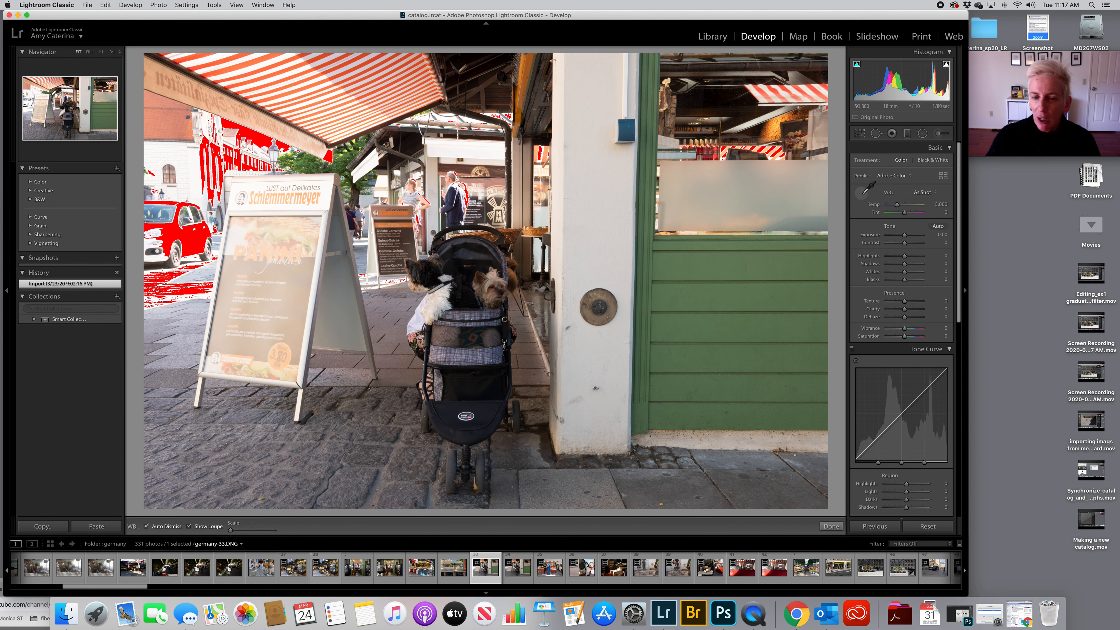
click(596, 409)
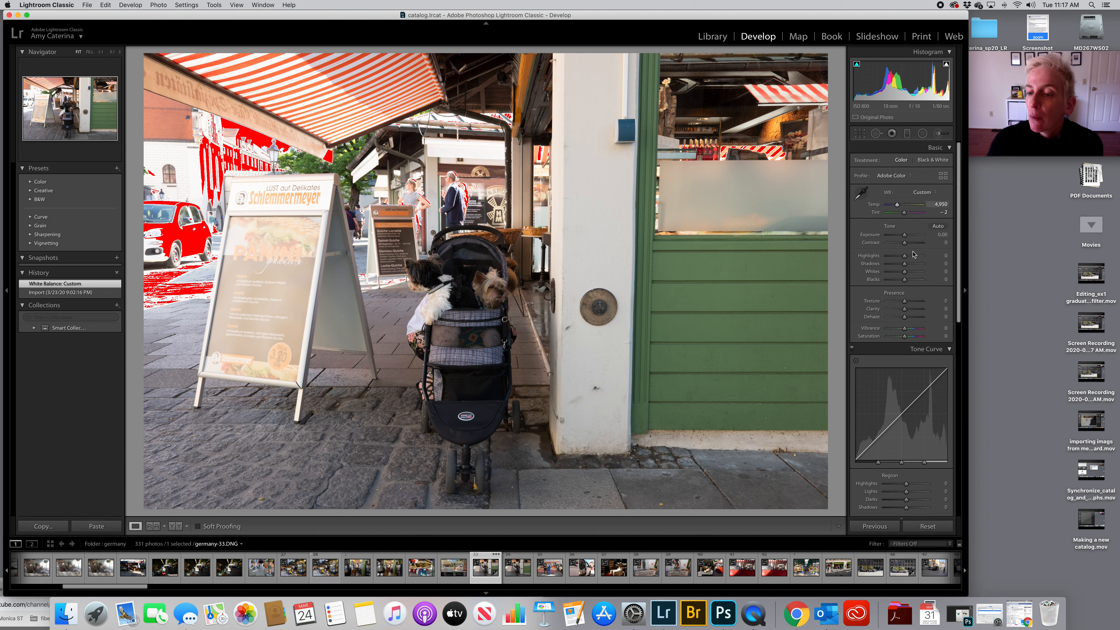
Set Whites to -65, Highlights to -55 and Shadows to +31, checking the dogs in the stroller at close range
key(alt)
drag(904, 281, 904, 282)
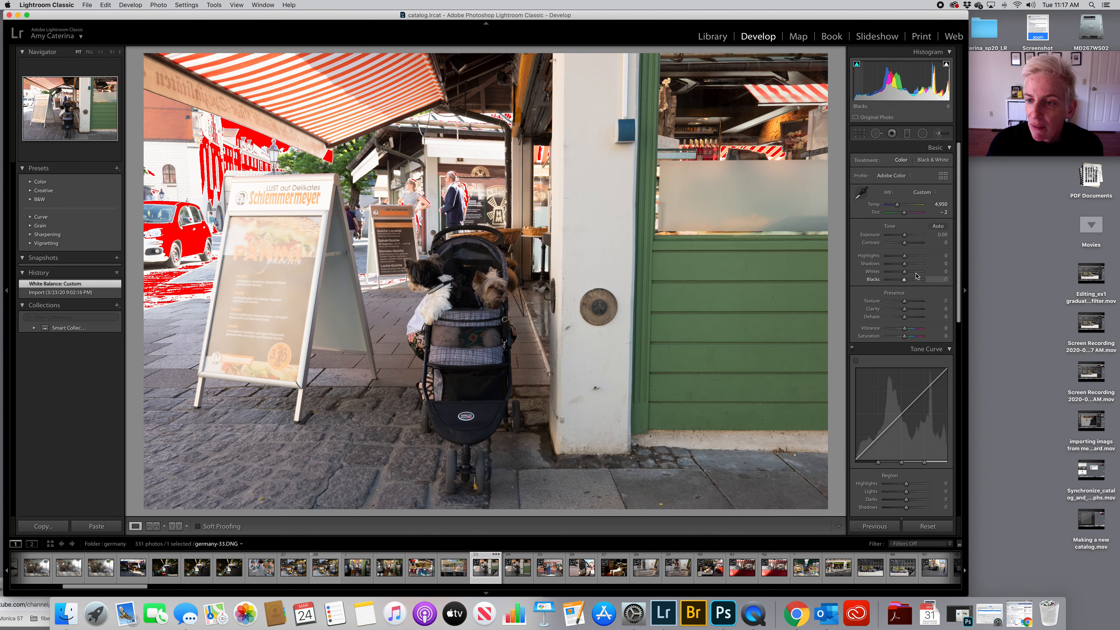
mouse_move(904, 272)
mouse_down()
mouse_move(913, 274)
mouse_move(868, 272)
mouse_move(894, 274)
mouse_up()
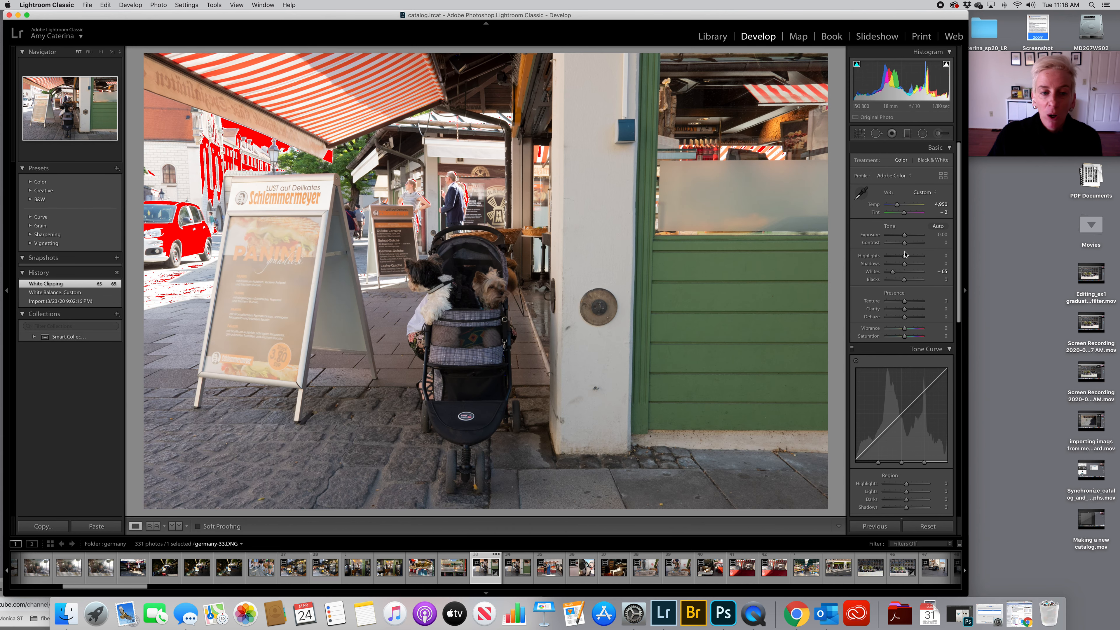
drag(905, 258, 895, 258)
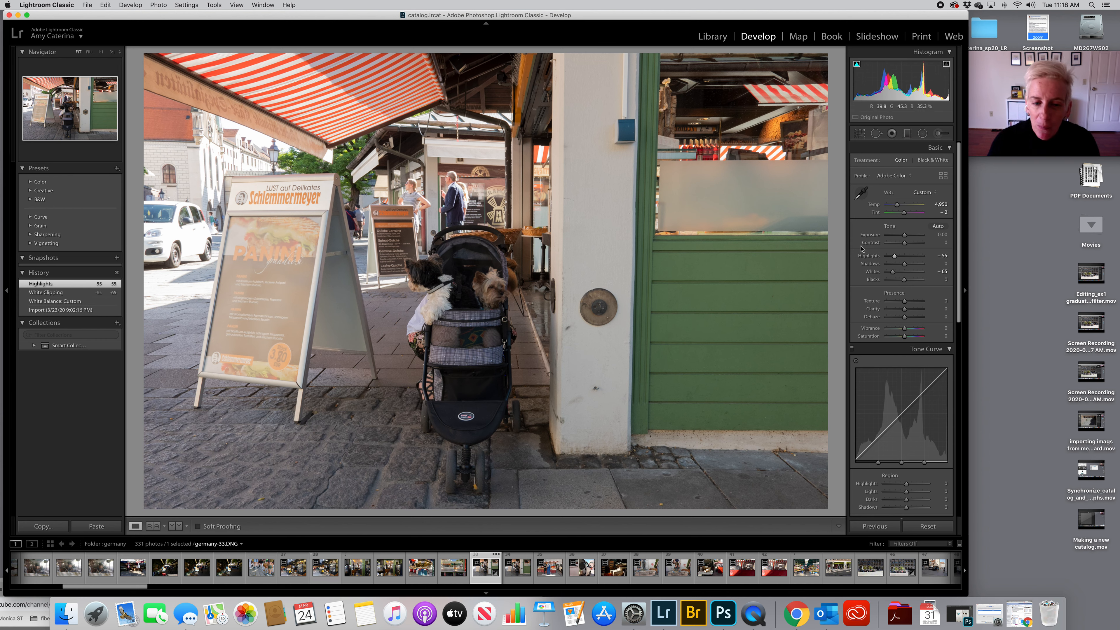
drag(904, 265, 913, 266)
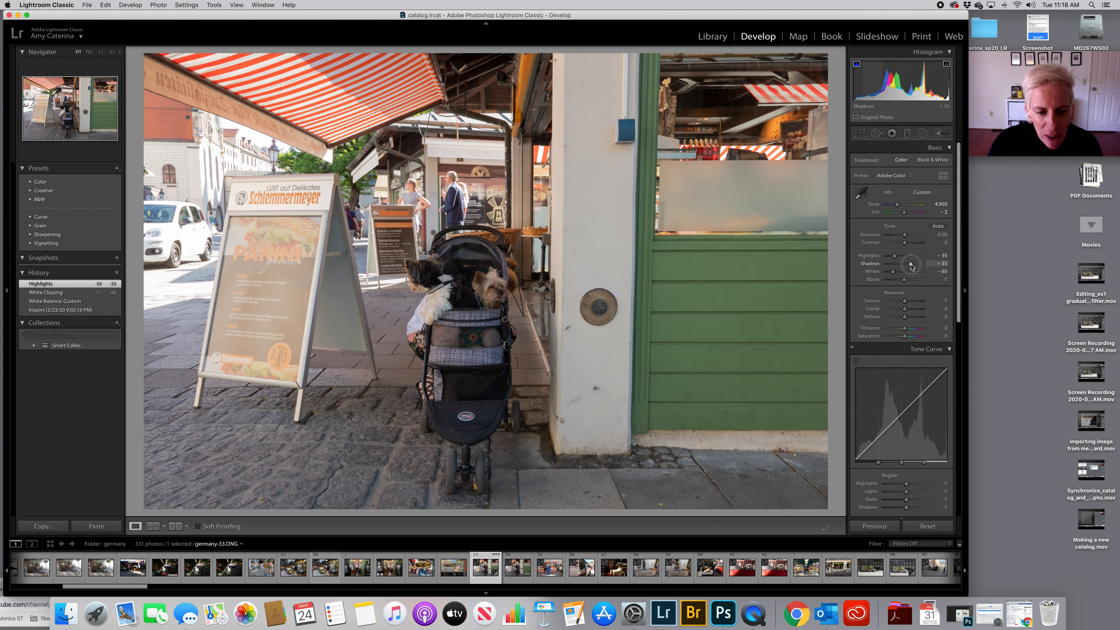
click(461, 308)
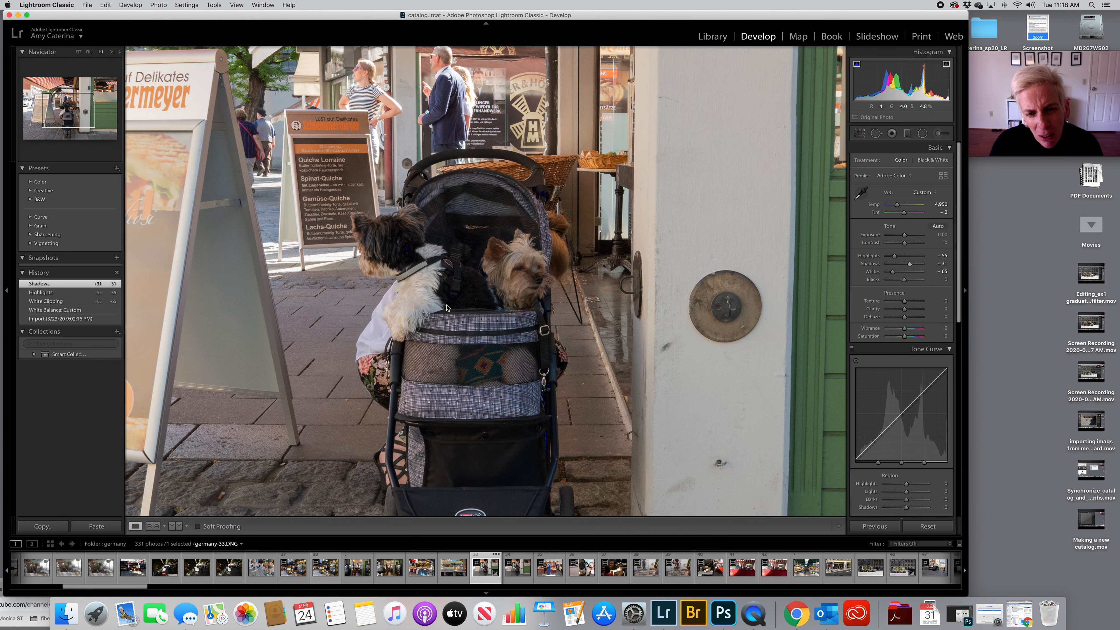
click(485, 388)
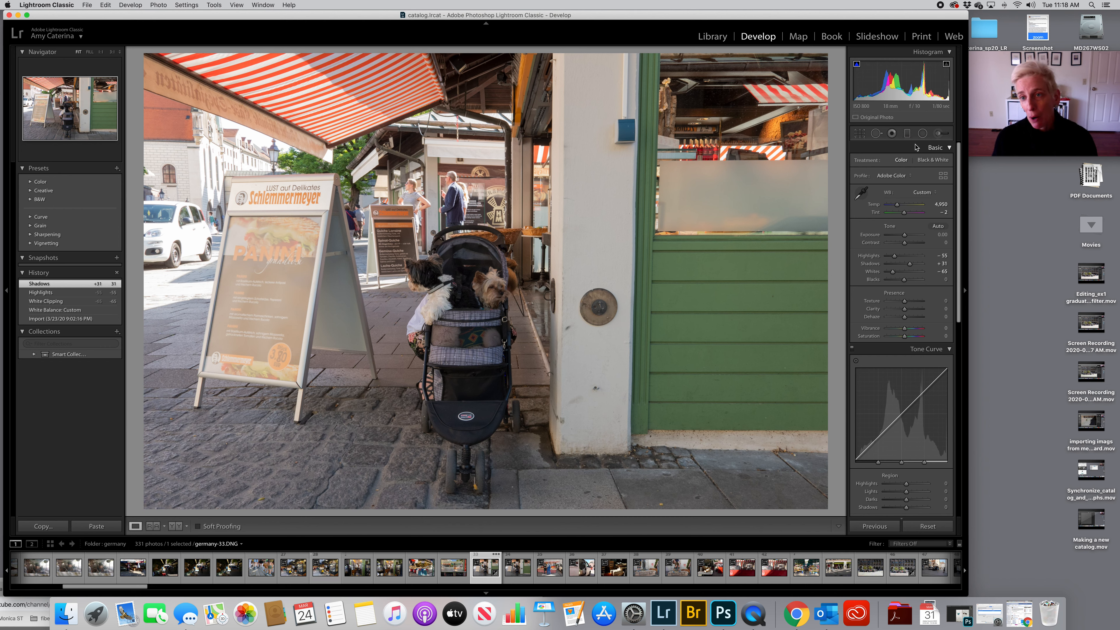
Start the Crop & Straighten tool with the As Shot aspect ratio
click(859, 134)
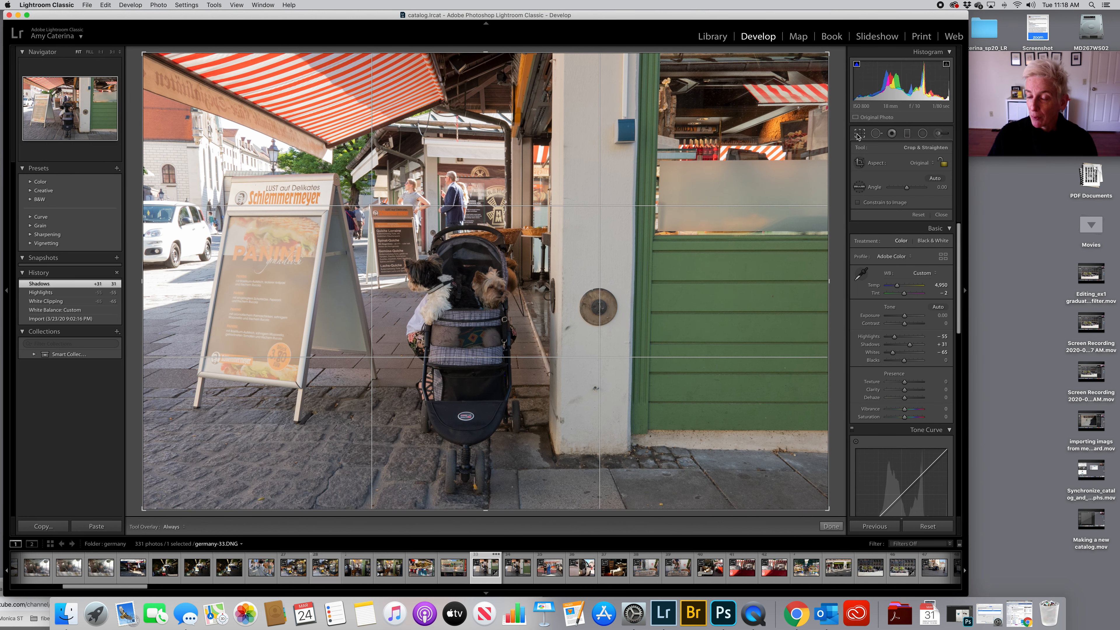
click(926, 163)
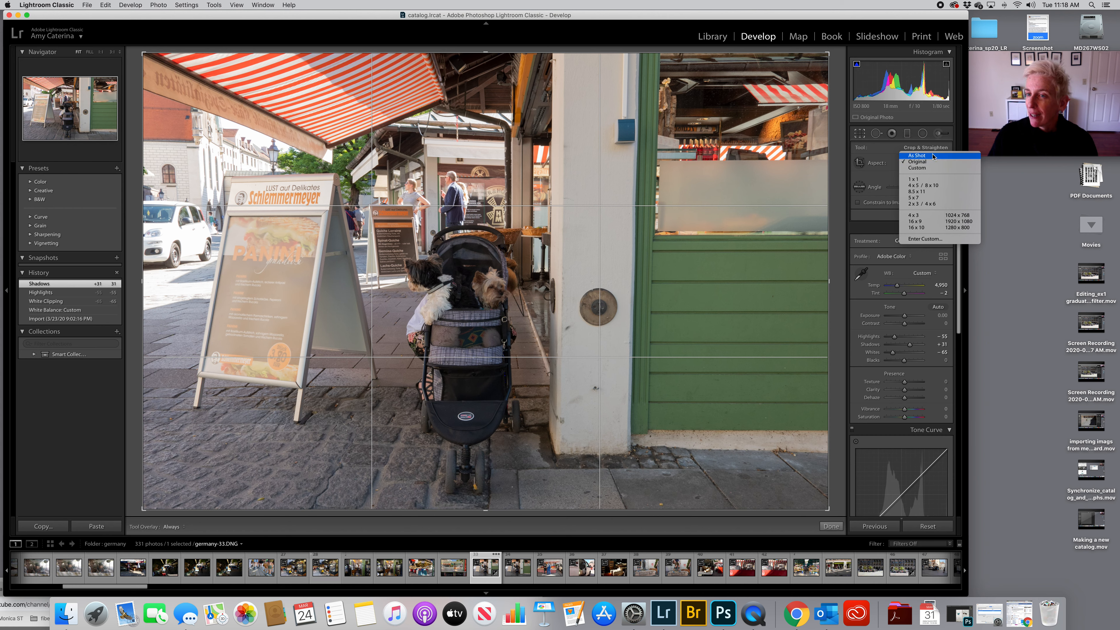
click(932, 156)
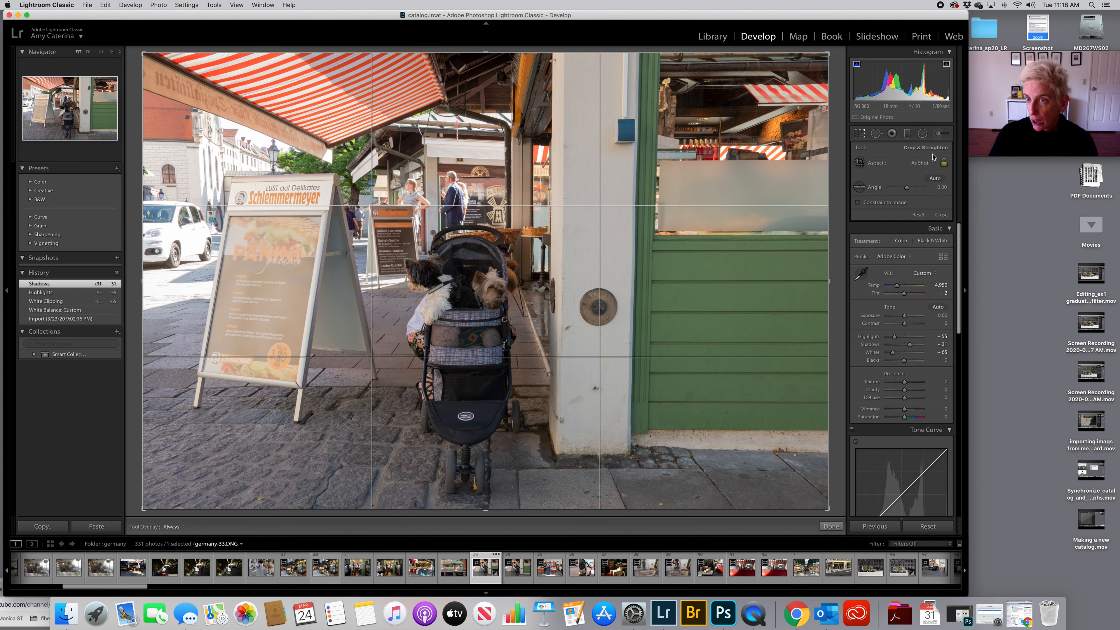
Try cropping from the photo's upper-right corner and right edge, and restore the full frame with the As Shot aspect
drag(826, 56, 846, 88)
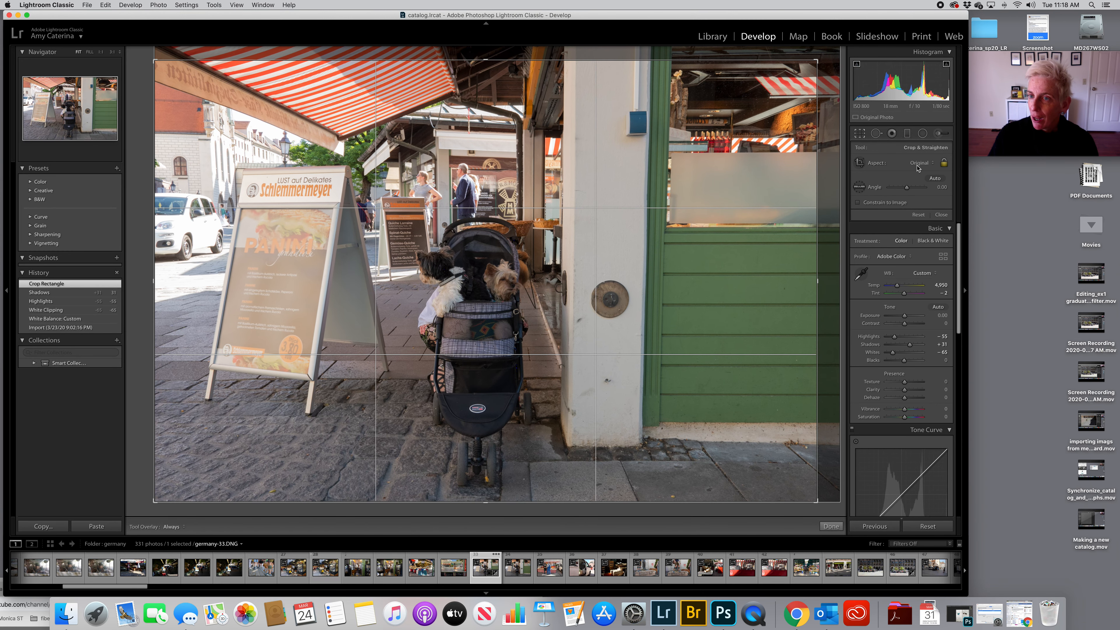
click(919, 162)
click(916, 168)
drag(817, 281, 597, 249)
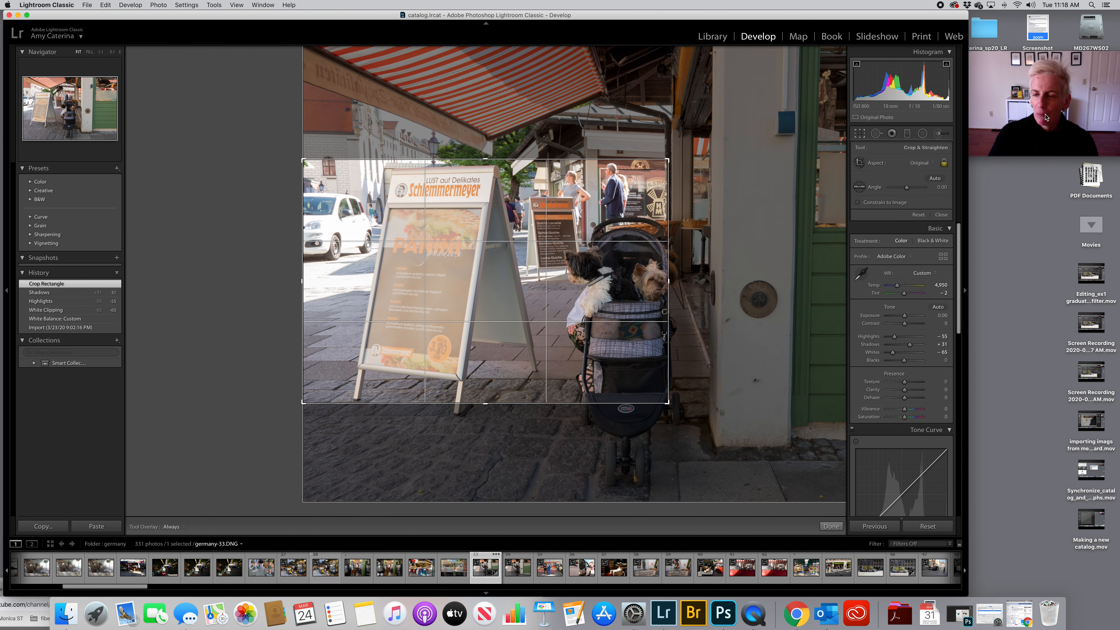
click(920, 163)
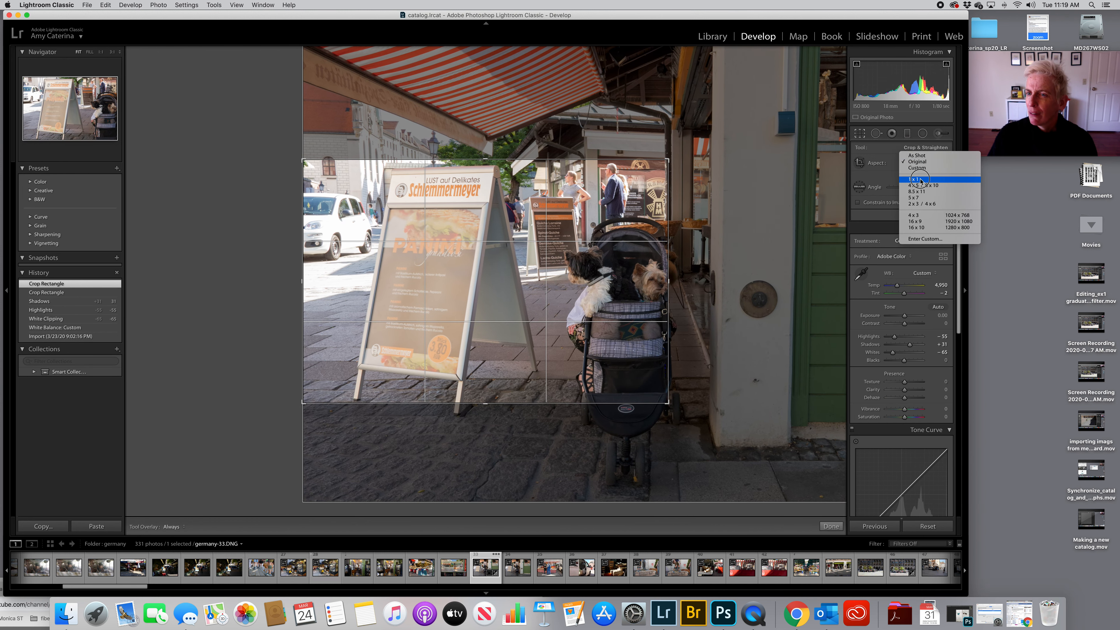
click(927, 152)
click(922, 162)
click(921, 156)
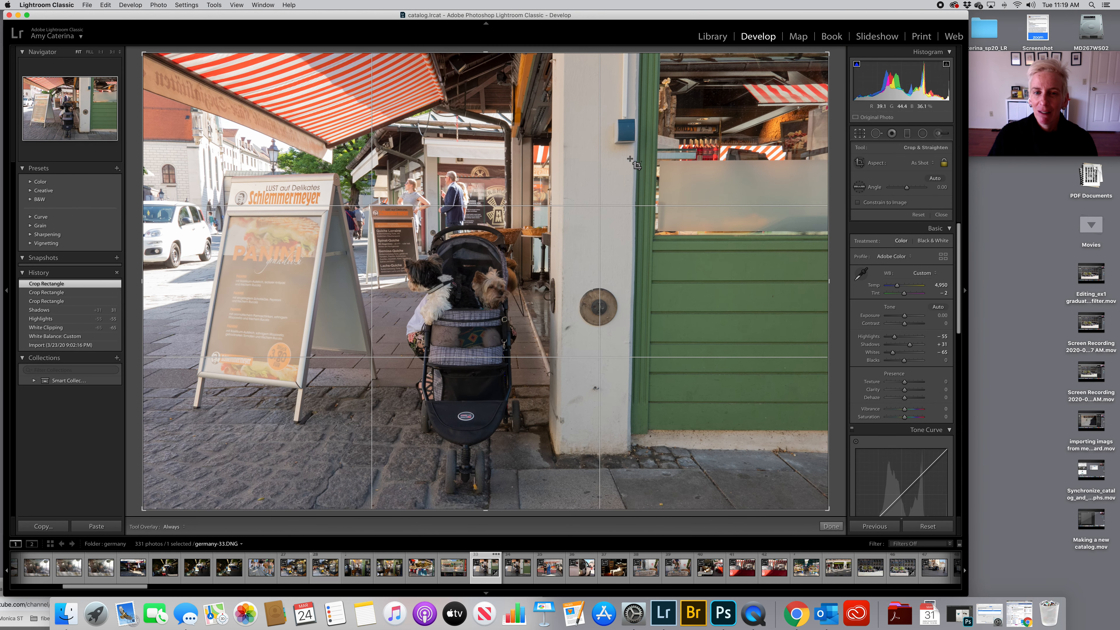
Try another crop from the upper-right corner and one with the Custom aspect ratio
drag(826, 54, 902, 109)
click(919, 163)
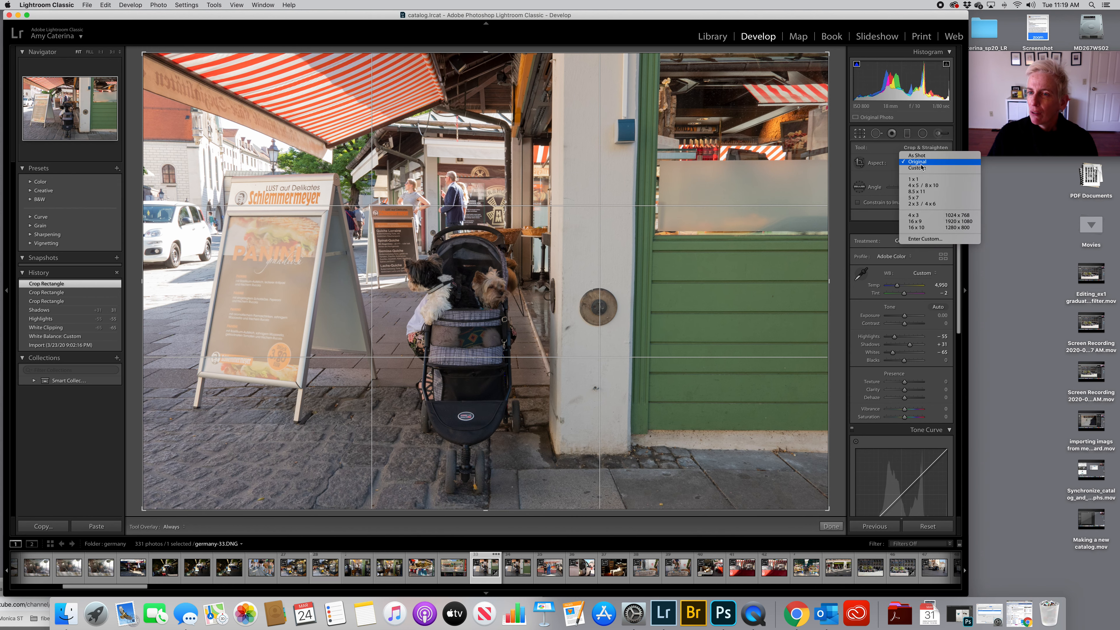
click(920, 168)
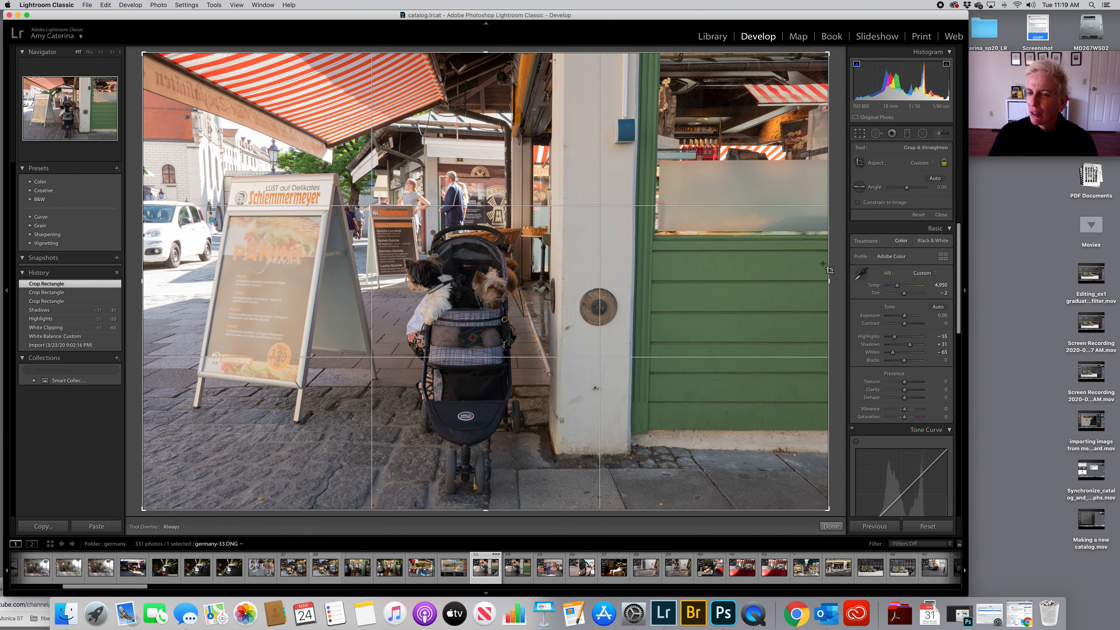
drag(801, 276, 814, 229)
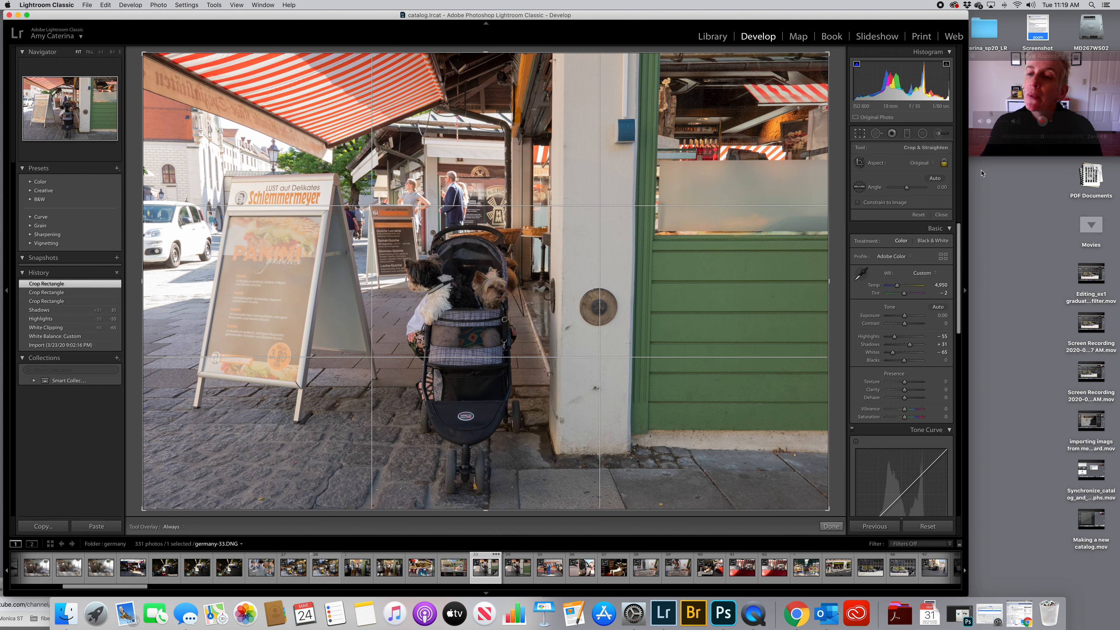
Crop the photo slightly inward from its upper-left corner, starting from the As Shot aspect, and apply the crop
click(925, 163)
click(925, 156)
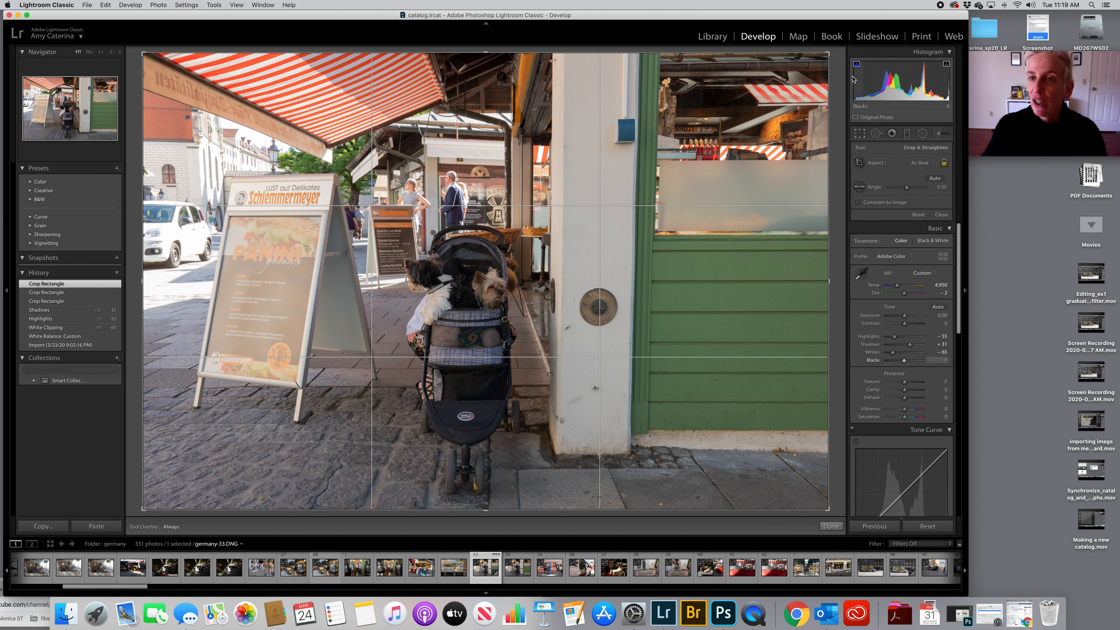
mouse_move(142, 55)
mouse_down()
mouse_move(157, 77)
mouse_move(139, 67)
mouse_up()
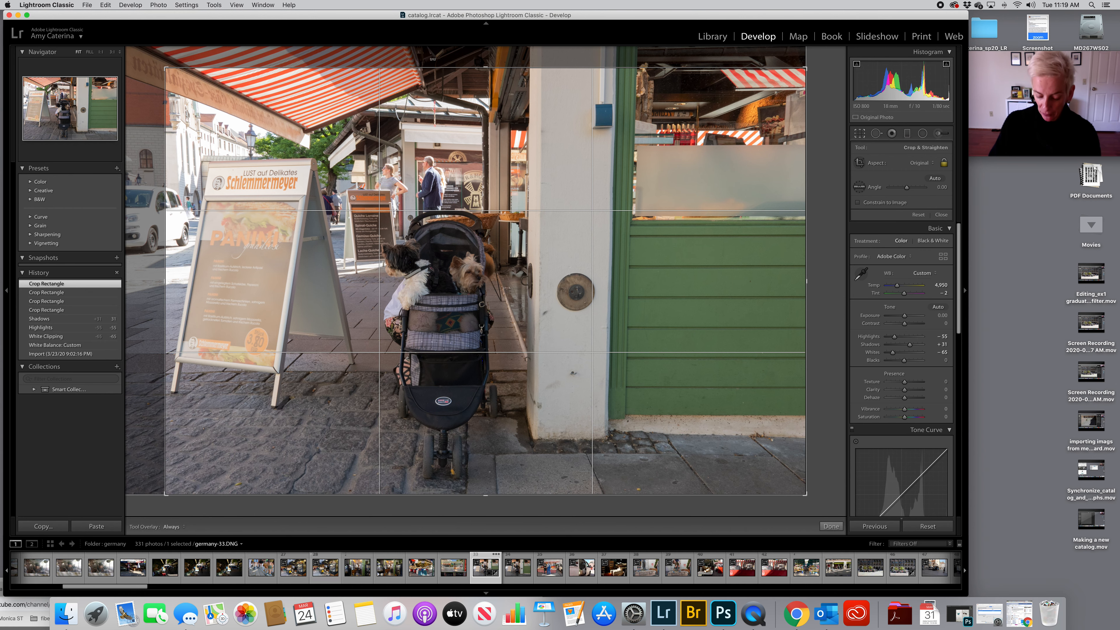
key(Return)
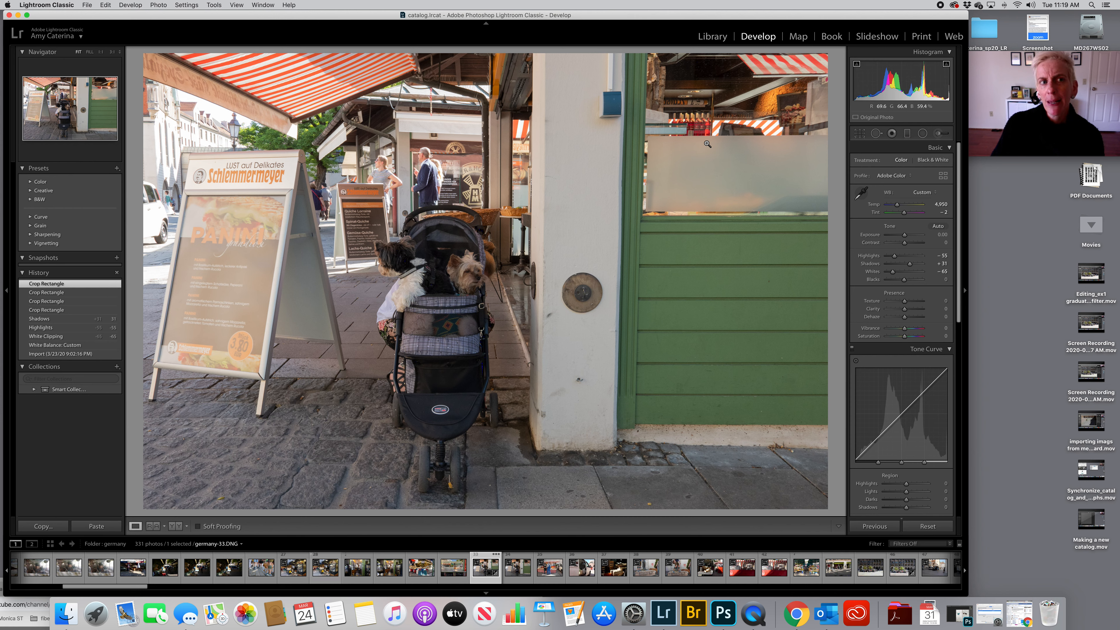
click(859, 133)
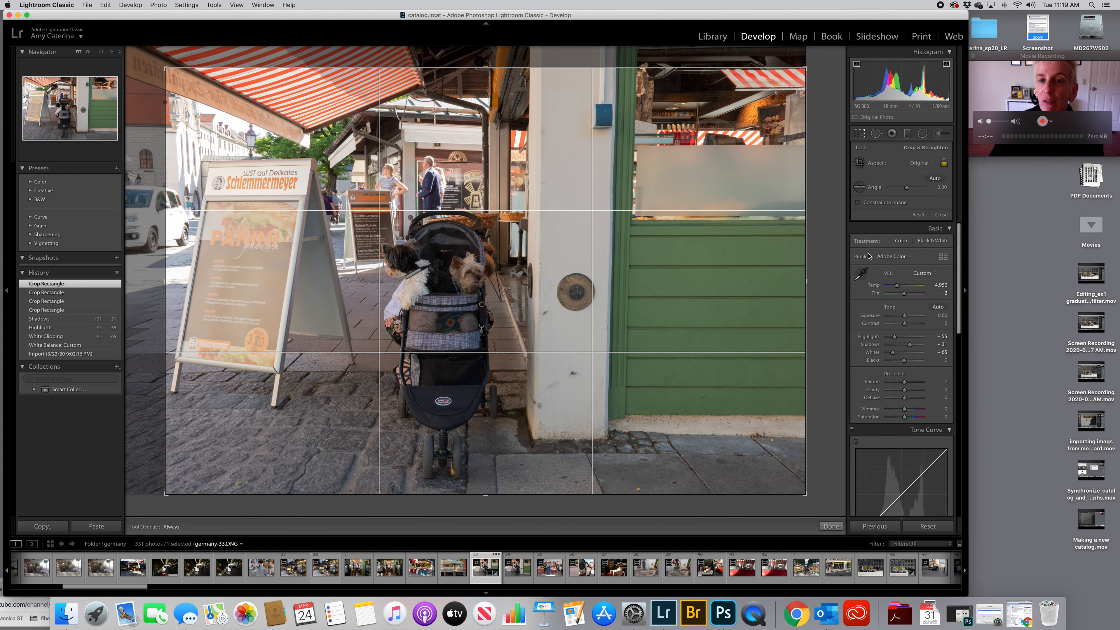
key(Return)
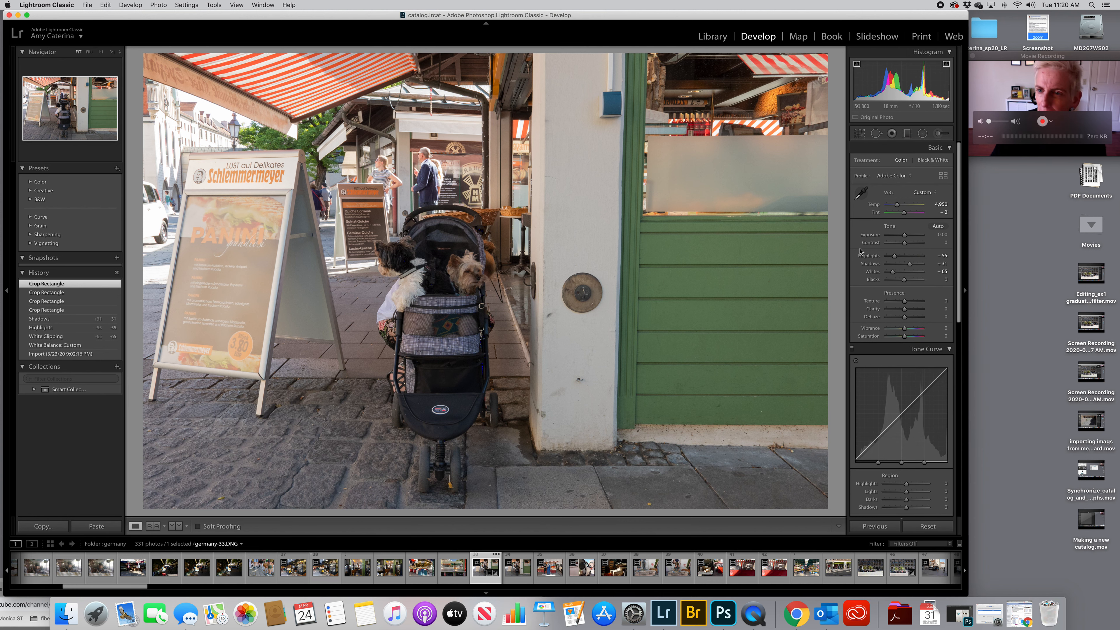
Set Texture to +9 and the tone curve's point curve to Medium Contrast
drag(903, 306, 906, 304)
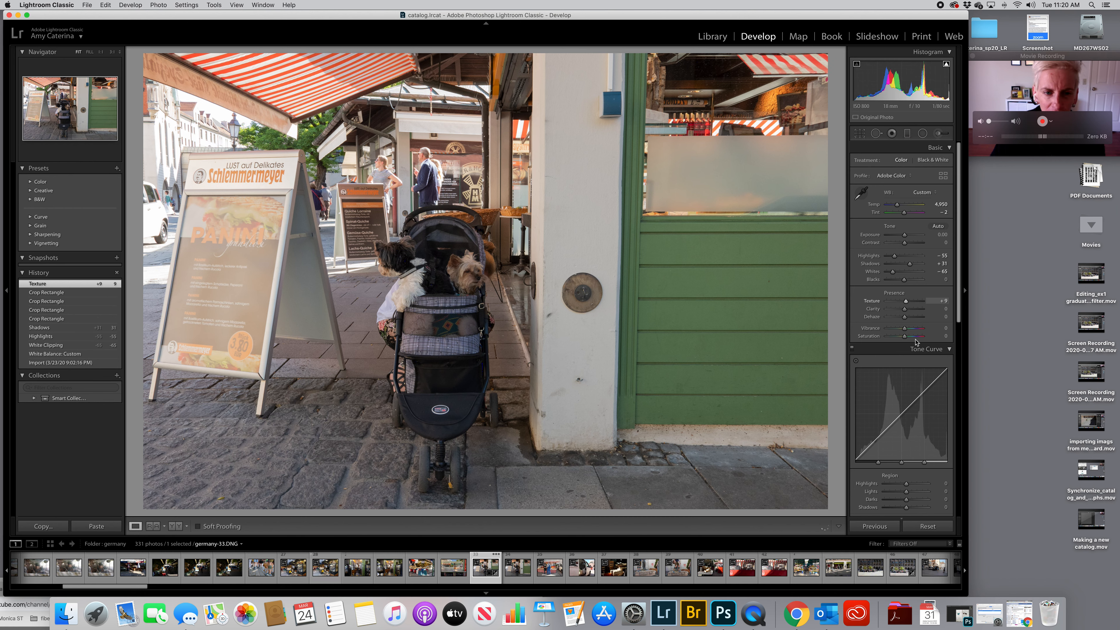
scroll(900, 438, down, 2)
scroll(900, 438, down, 4)
click(896, 397)
click(898, 402)
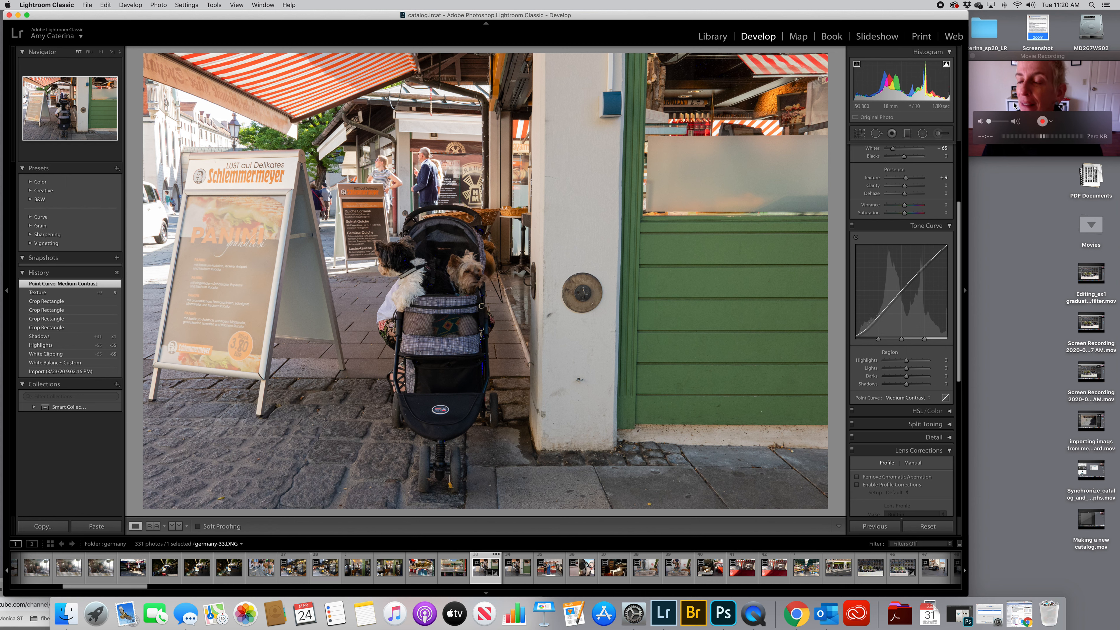
Set up the Adjustment Brush with Exposure 0, Shadows 49, Feather 49, Flow 64 and Density 63
click(936, 135)
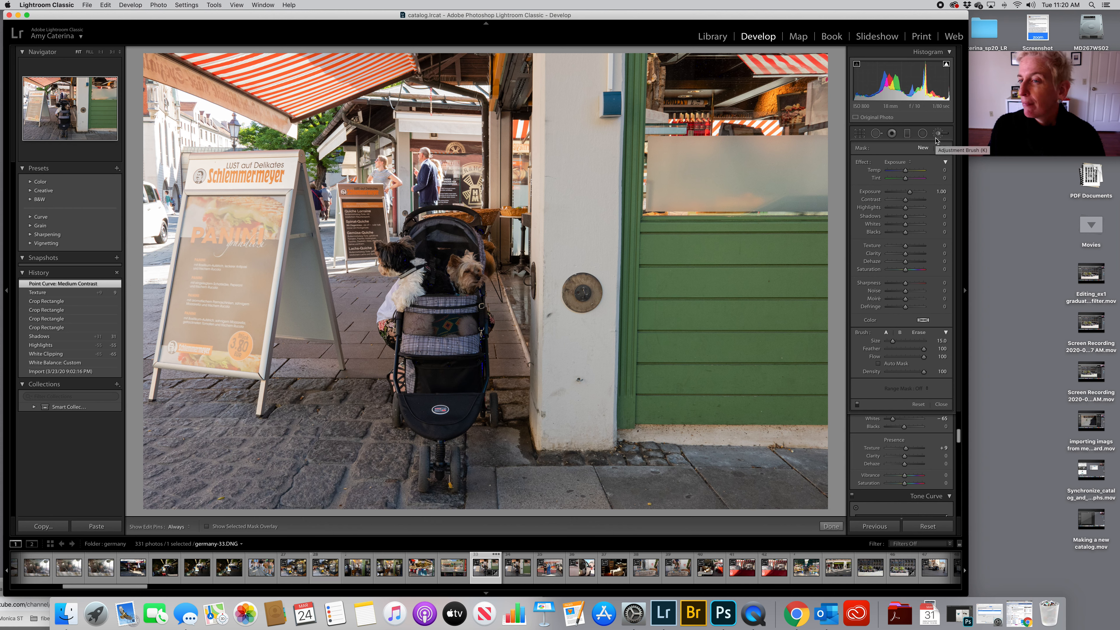
double_click(909, 192)
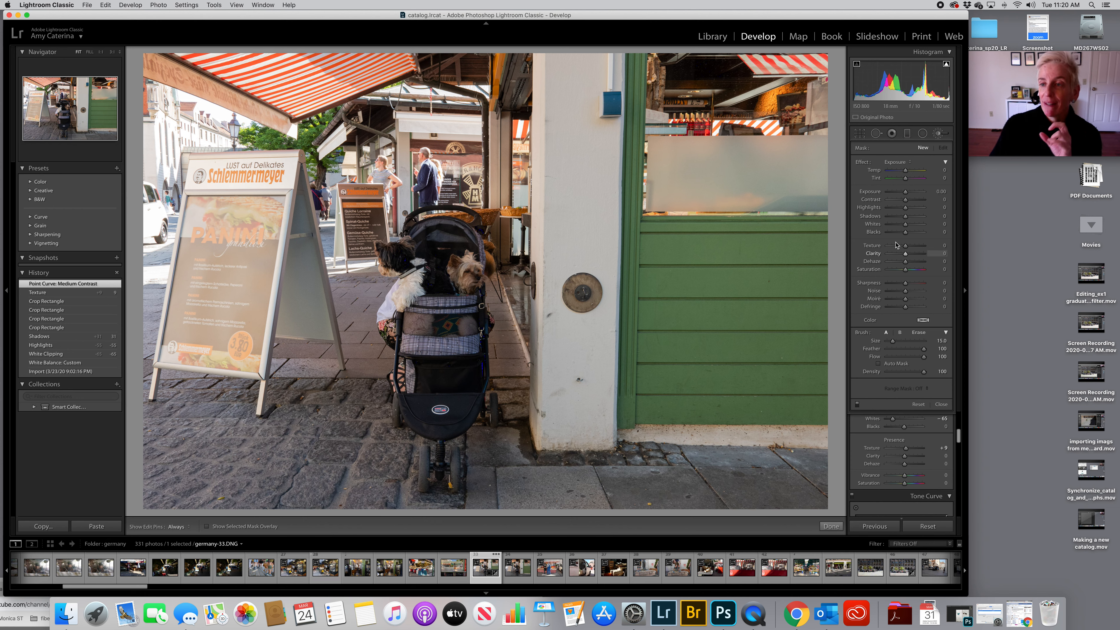
drag(905, 216, 914, 216)
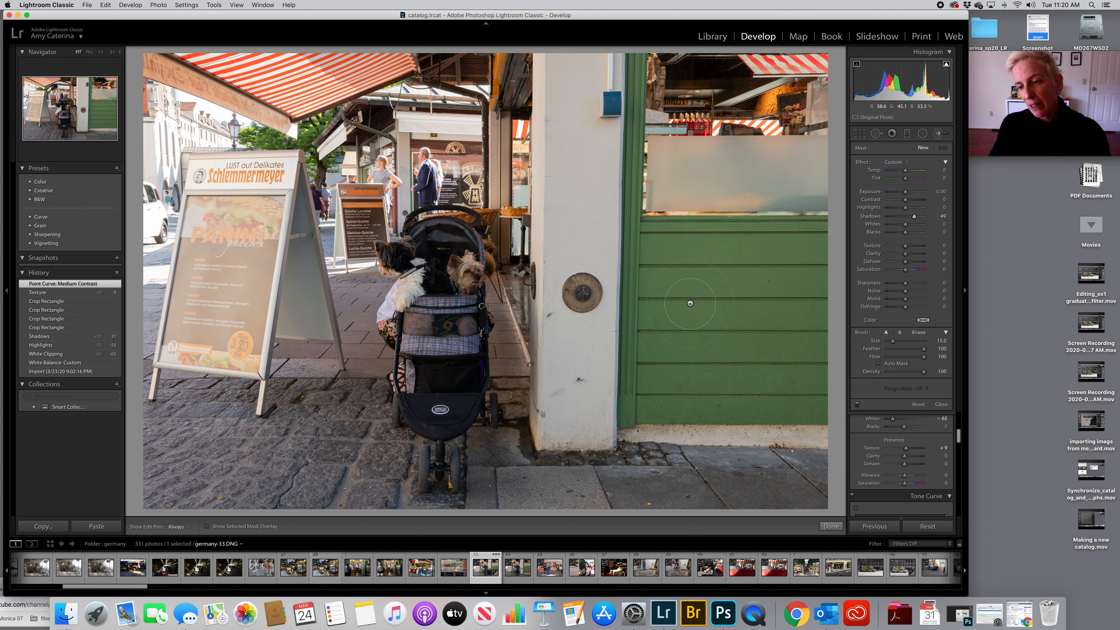
drag(925, 350, 906, 352)
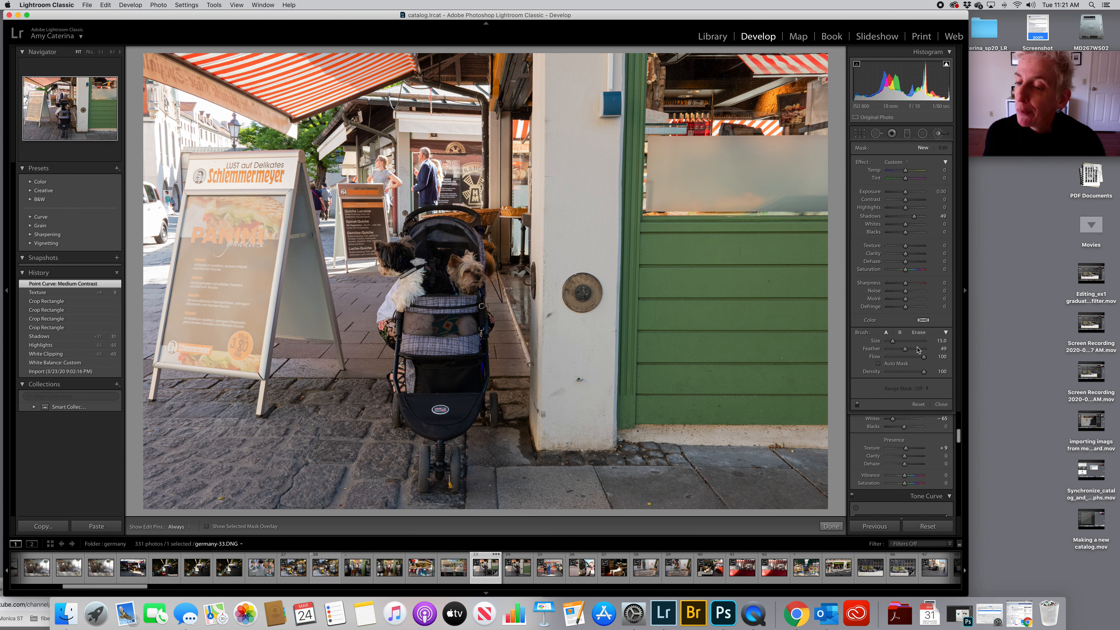
mouse_move(924, 357)
mouse_down()
mouse_move(913, 358)
mouse_move(917, 373)
mouse_move(910, 356)
mouse_up()
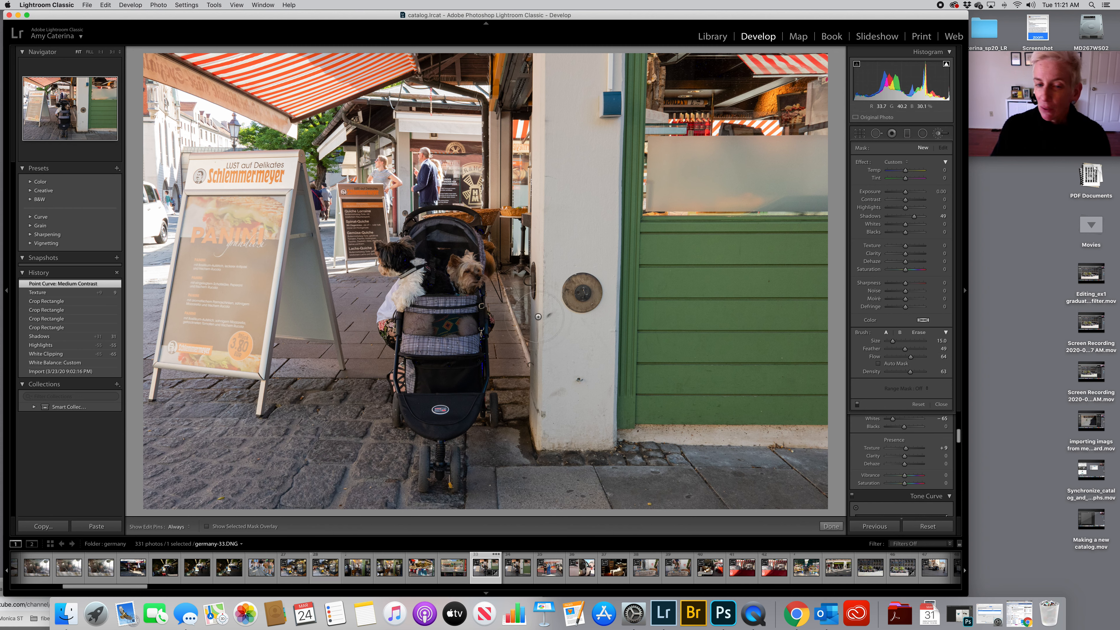
Try brightening the dogs in the stroller with a brush stroke at Shadows 55, and delete that adjustment
mouse_move(425, 316)
mouse_down()
mouse_move(447, 248)
mouse_move(444, 345)
mouse_move(450, 264)
mouse_move(450, 321)
mouse_move(442, 259)
mouse_move(415, 281)
mouse_move(437, 252)
mouse_move(454, 261)
mouse_move(458, 291)
mouse_up()
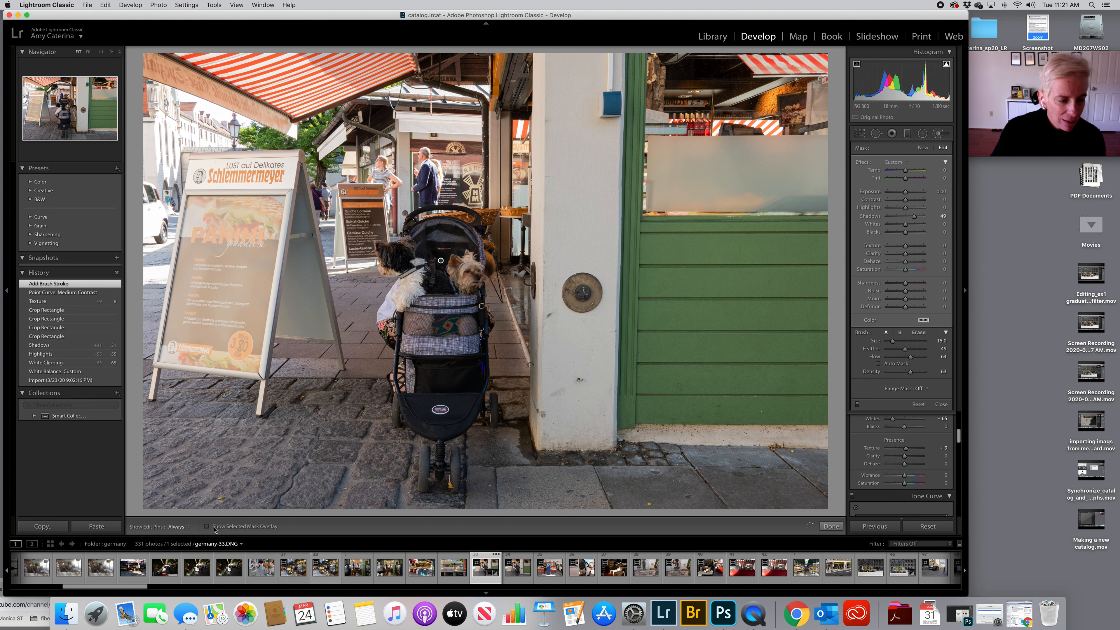
key(])
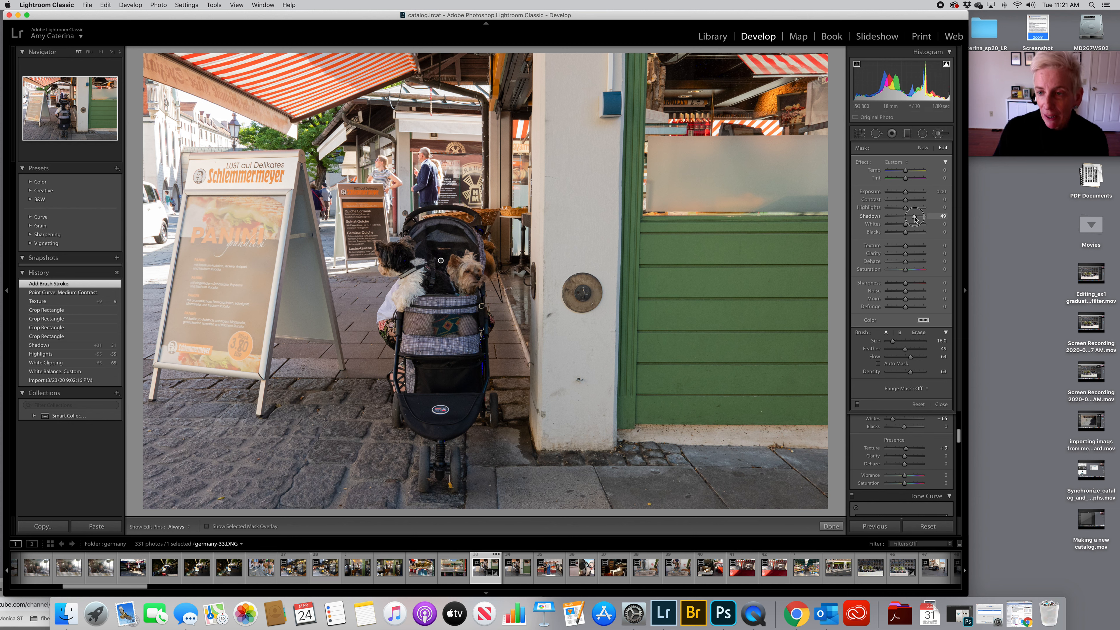
mouse_move(914, 218)
mouse_down()
mouse_move(927, 219)
mouse_move(885, 222)
mouse_move(916, 218)
mouse_up()
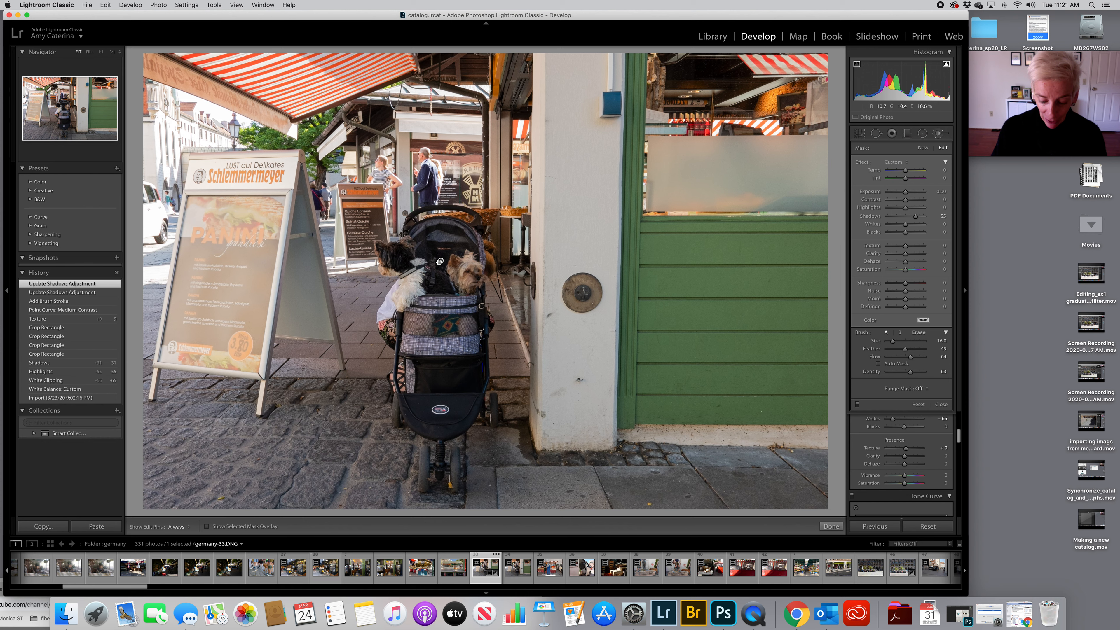
key(Delete)
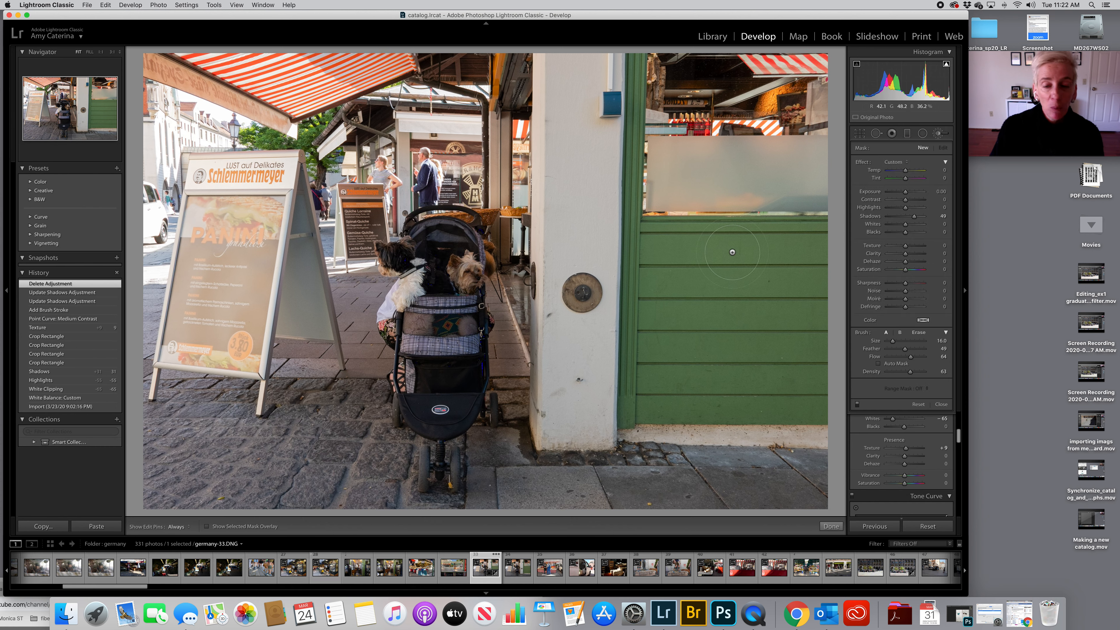
Reset the brush's Shadows to 0 and set its Exposure to -0.54
double_click(914, 218)
drag(905, 192, 902, 193)
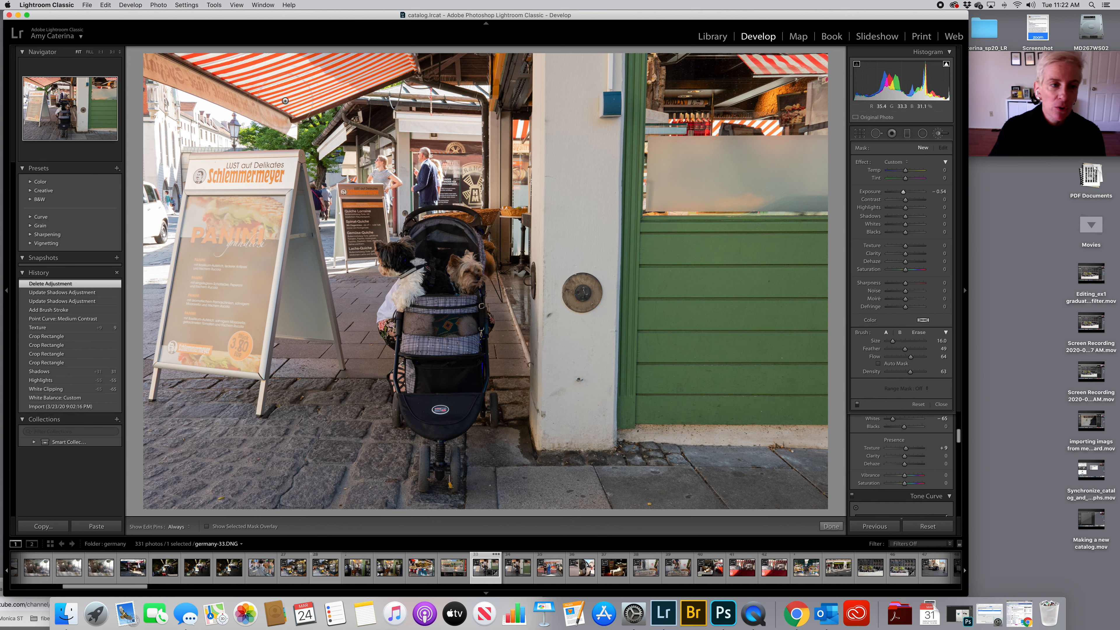
Paint the darkening brush over the bright buildings and street along the photo's left edge, and reduce the brush size to 12
key(h)
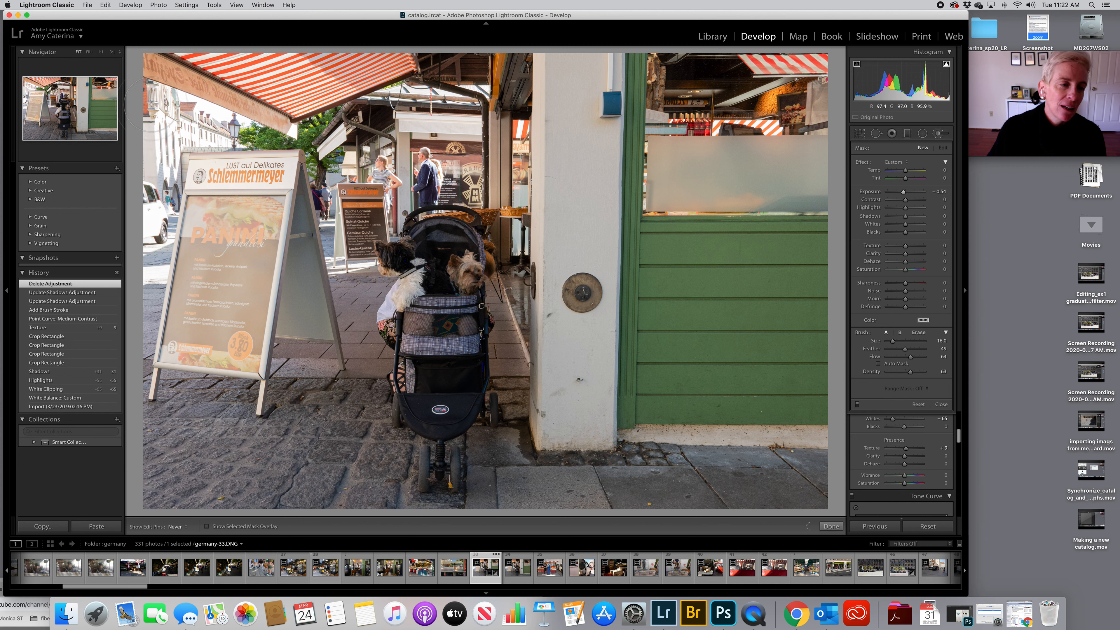
drag(153, 143, 150, 386)
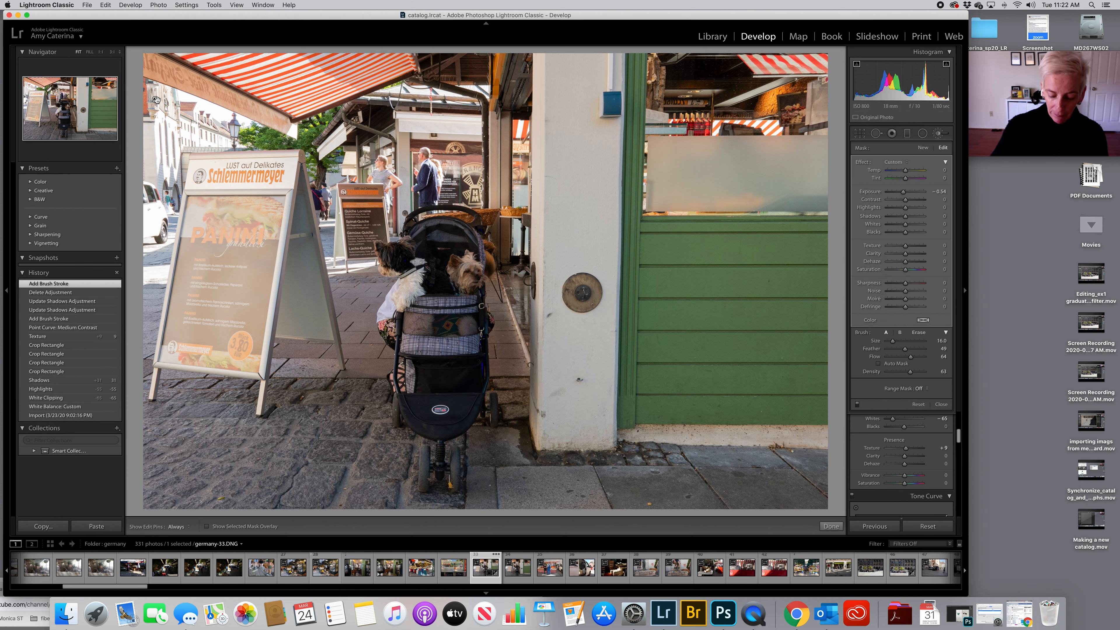
scroll(152, 105, down, 3)
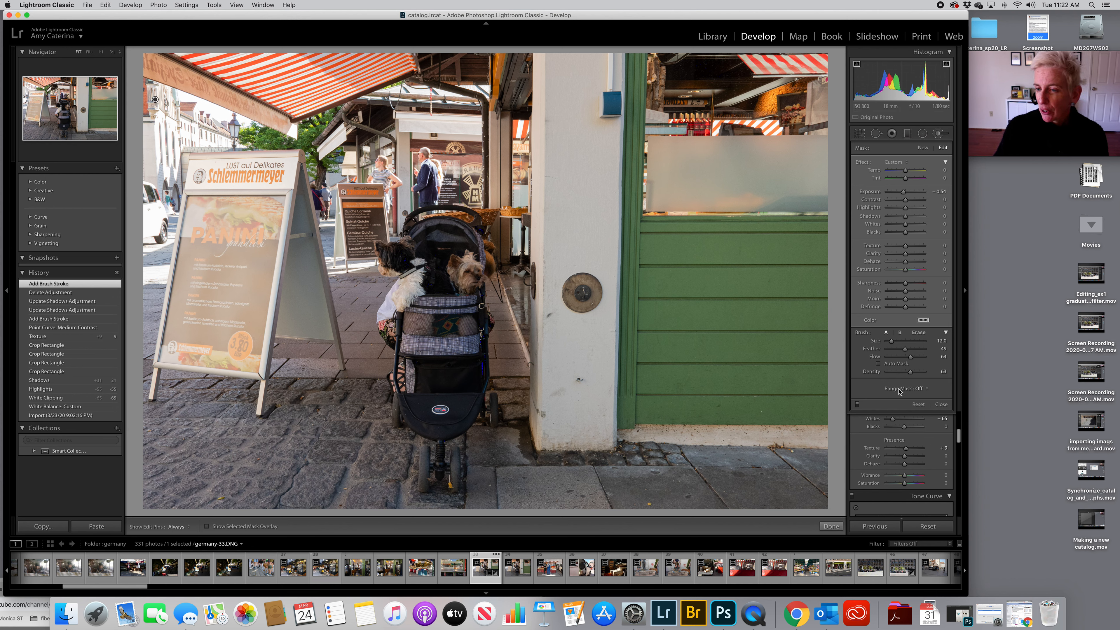
Check the street adjustment's coverage with the mask overlay, hide the overlay, and set the adjustment's Exposure to -1.34
click(268, 527)
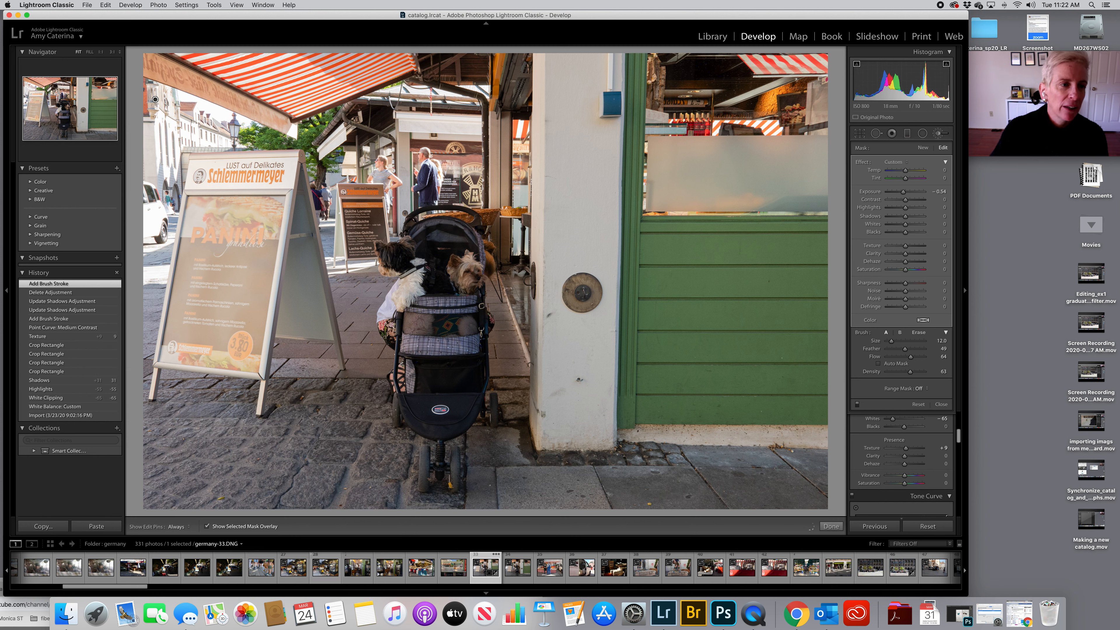
click(154, 99)
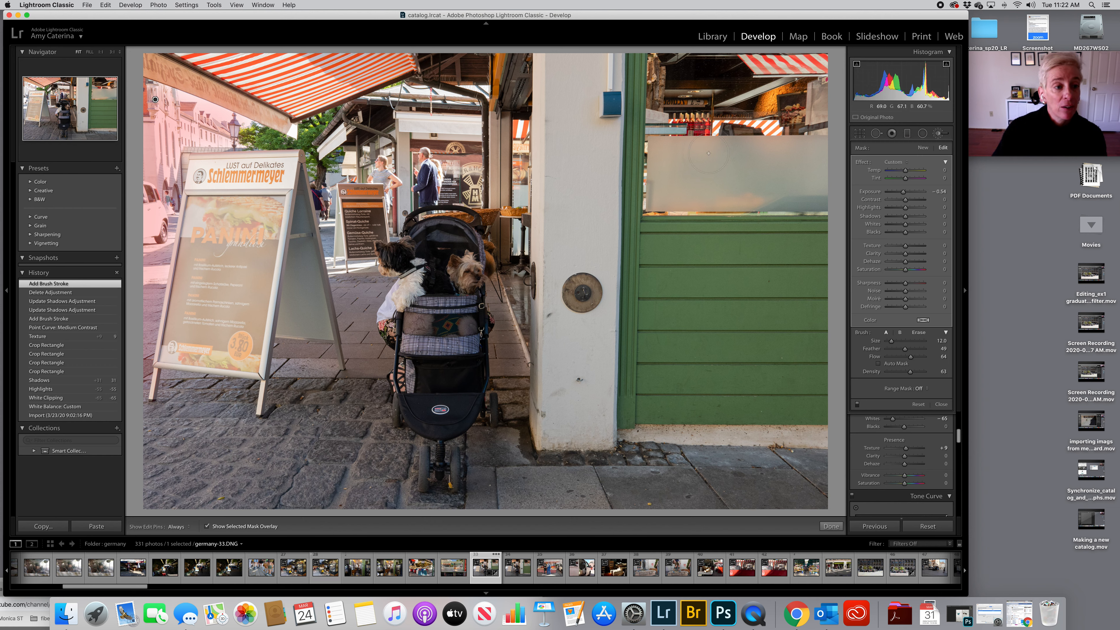
click(207, 526)
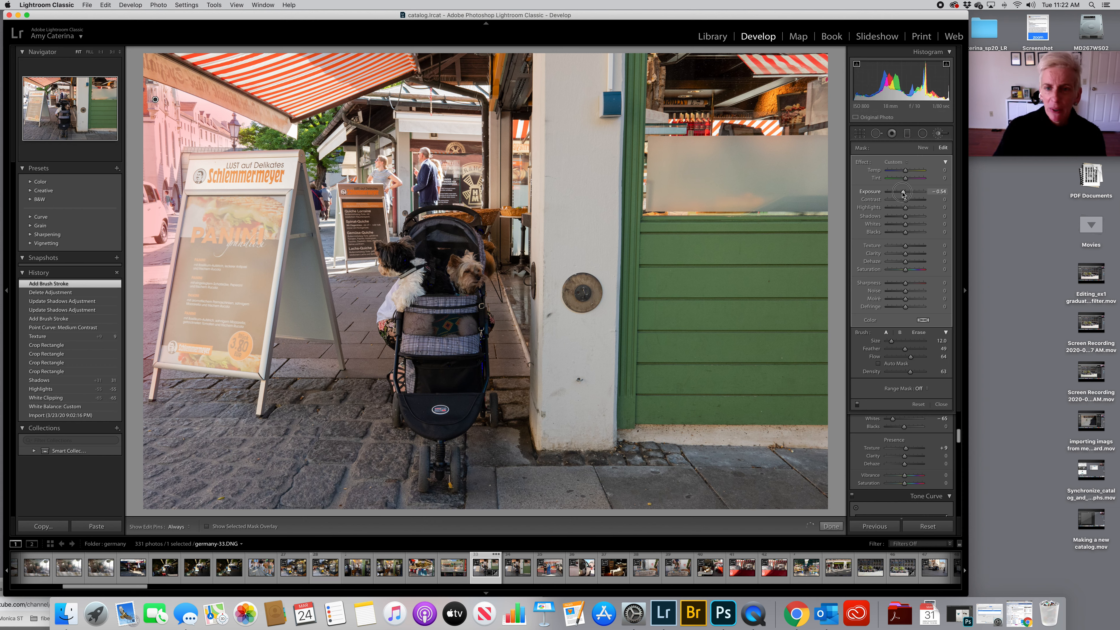
drag(902, 193, 898, 194)
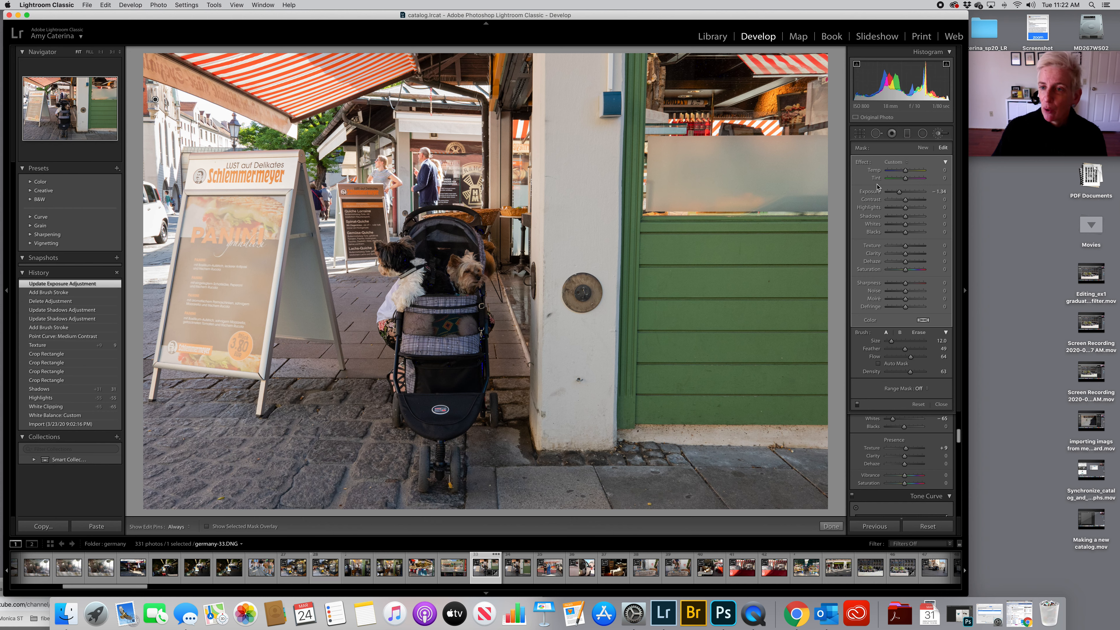
Start a new brush adjustment with Exposure 0, paint it over the dogs in the stroller, and set its Shadows to 40
click(923, 148)
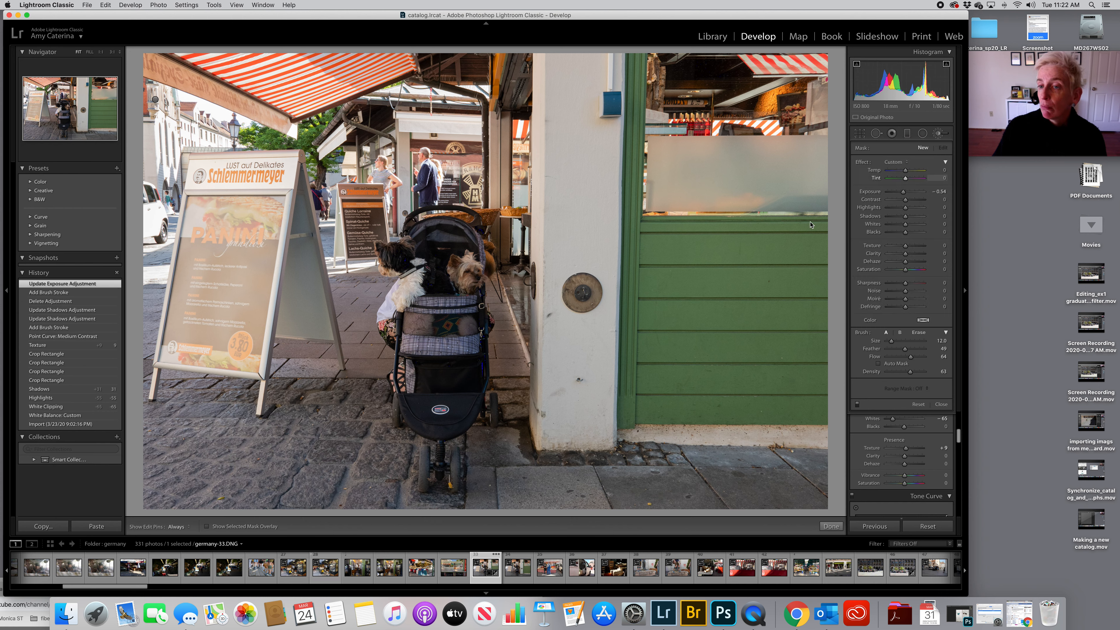
double_click(904, 193)
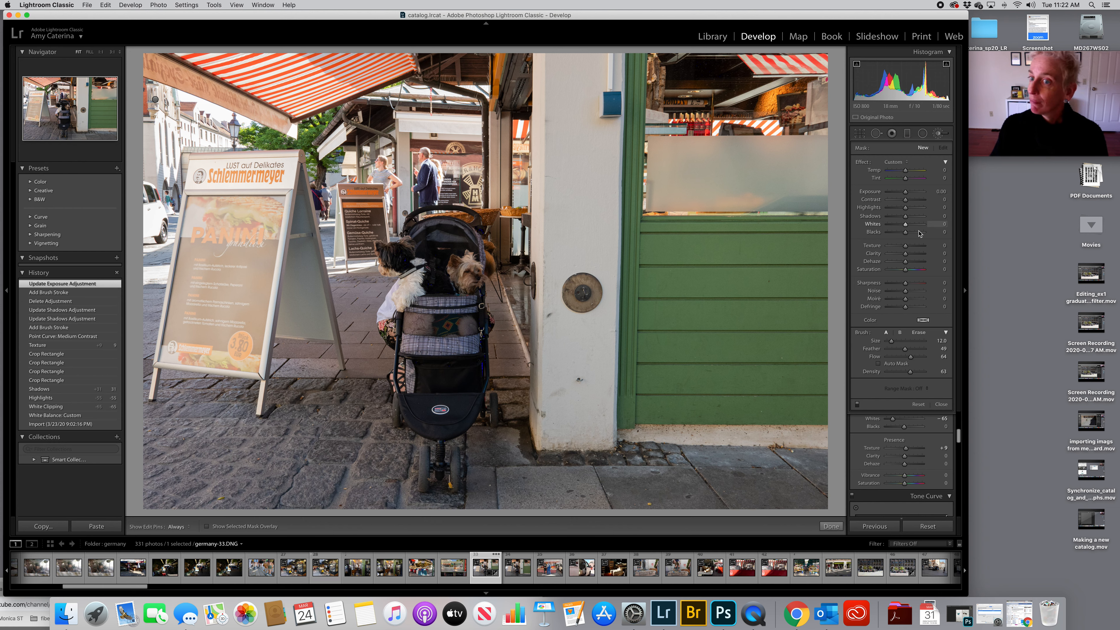
drag(905, 217, 912, 216)
key(h)
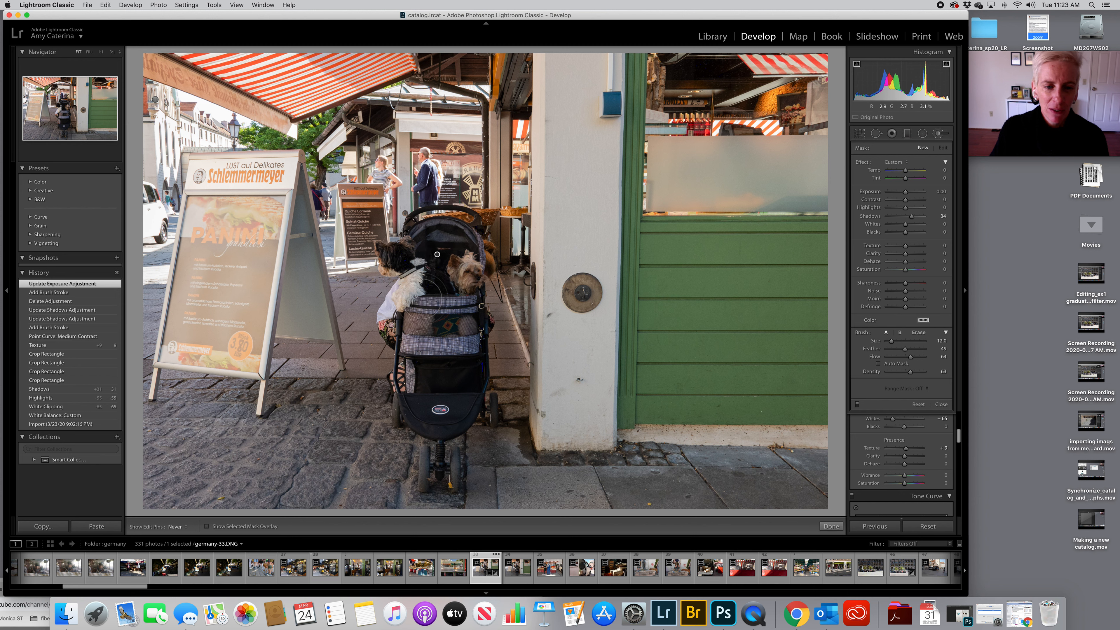
drag(406, 284, 464, 278)
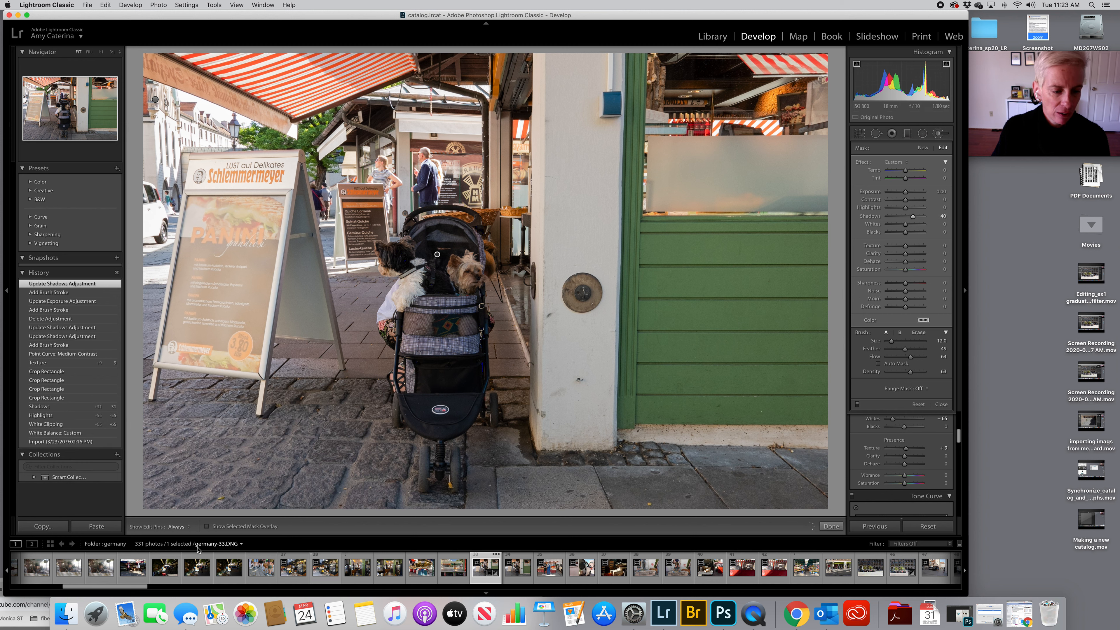
Show the mask overlay for the dogs' brush adjustment to check its coverage, and hide it again
click(206, 526)
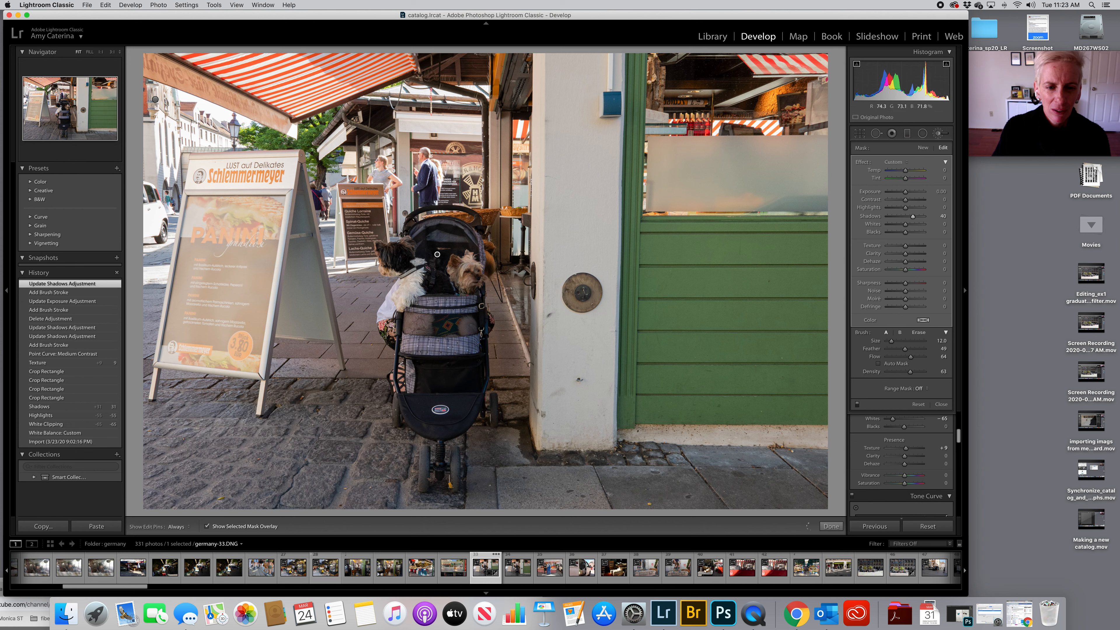
mouse_move(437, 255)
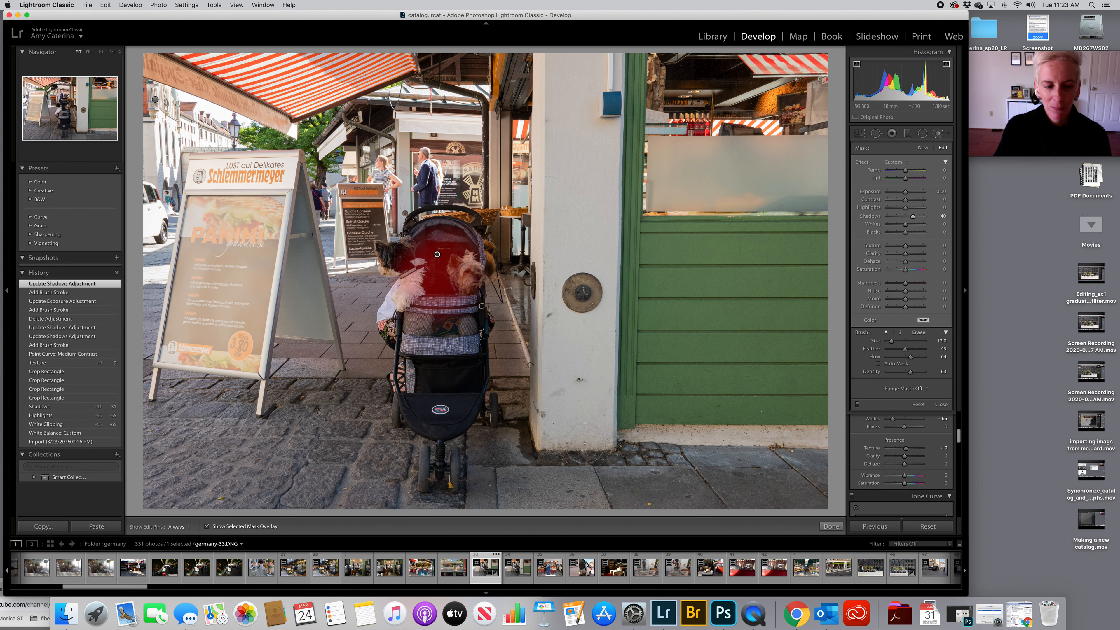
click(230, 529)
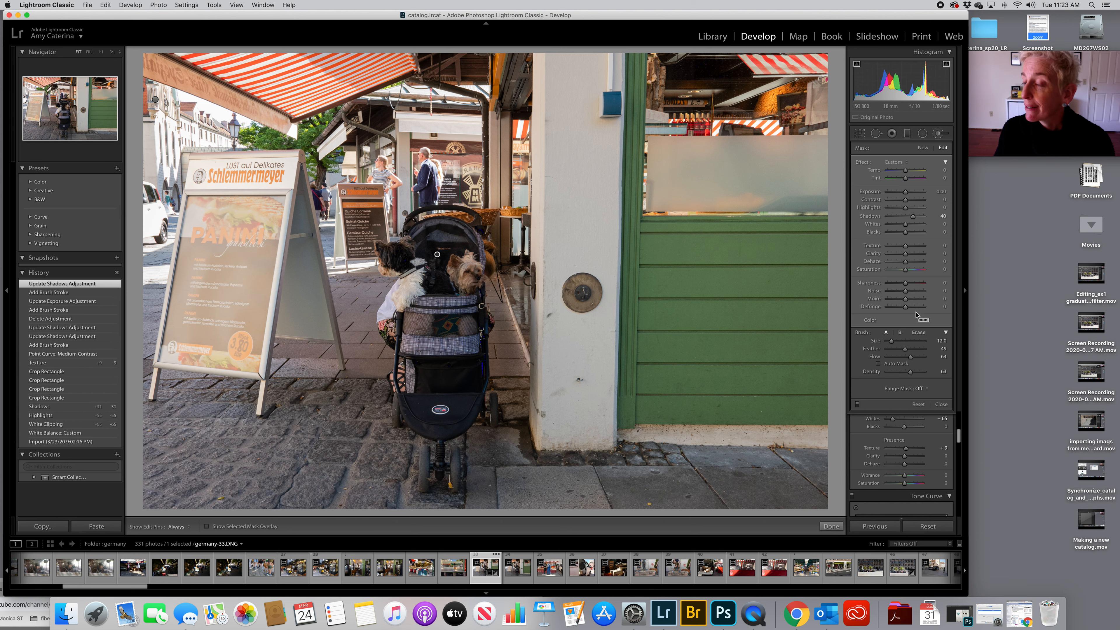
Finish the Adjustment Brush and compare before and after side by side, zoomed in on the dogs
click(831, 526)
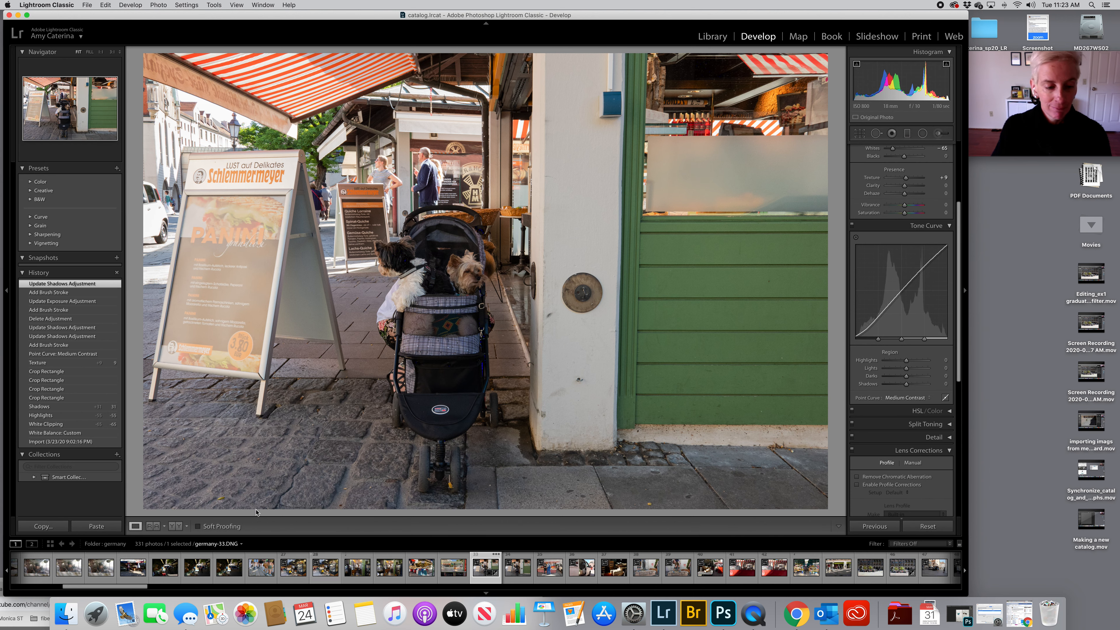
click(176, 526)
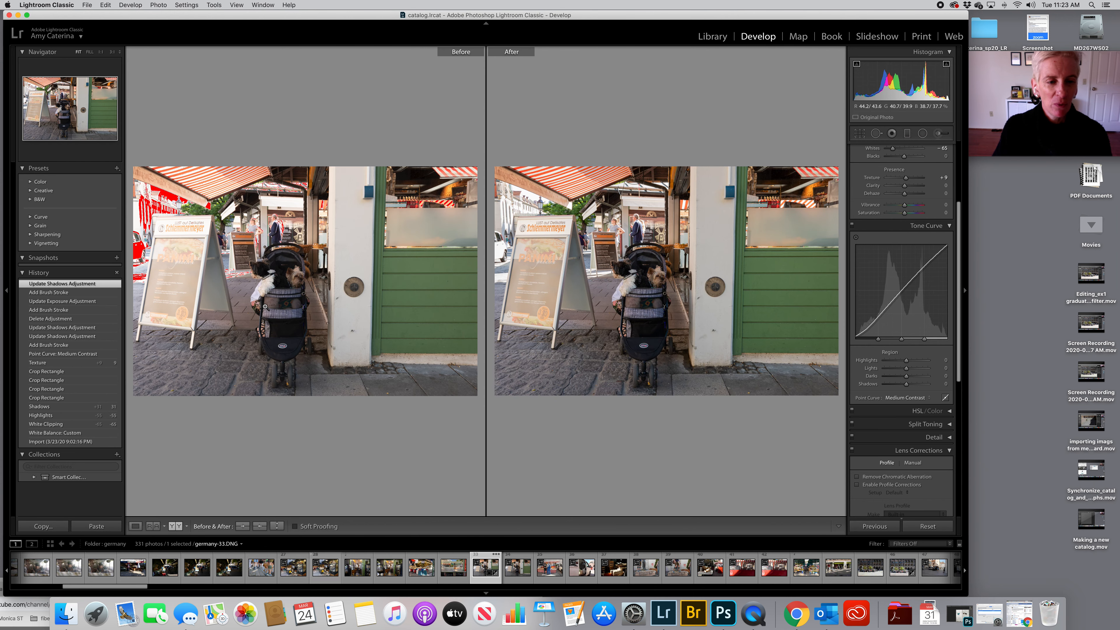
click(647, 281)
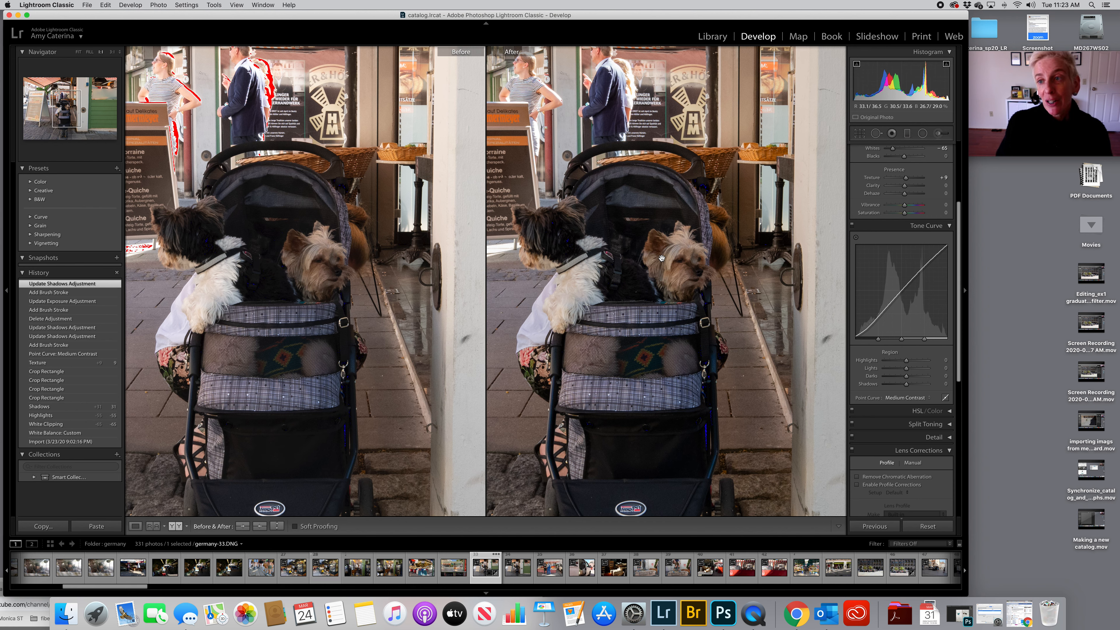
Enable Remove Chromatic Aberration and Profile Corrections for the photo
scroll(895, 364, down, 5)
click(892, 364)
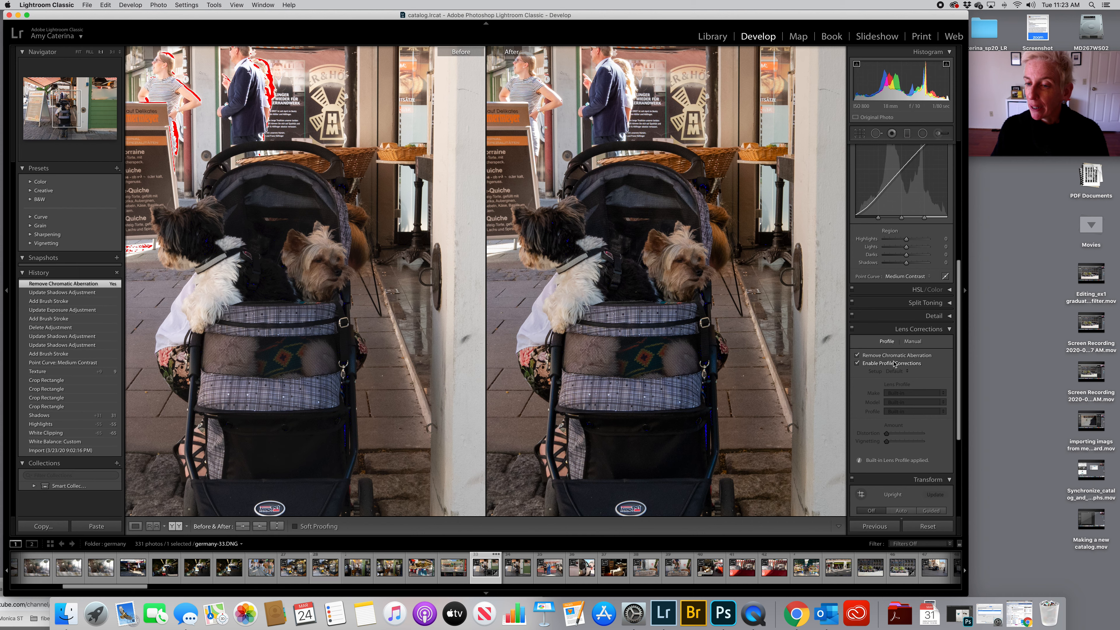
click(692, 328)
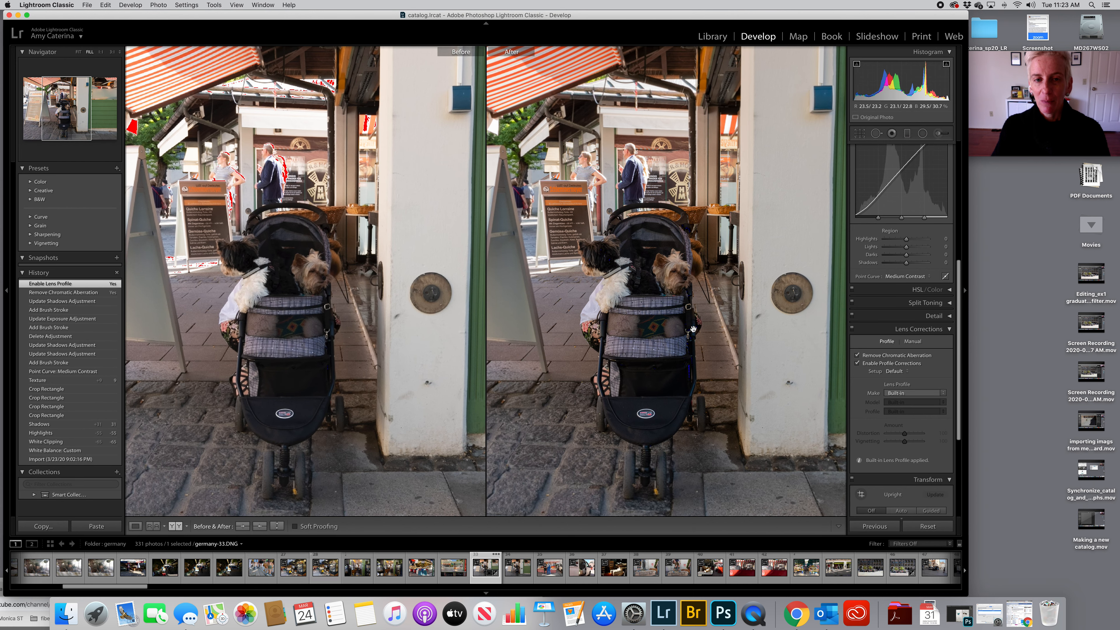
key(super+minus)
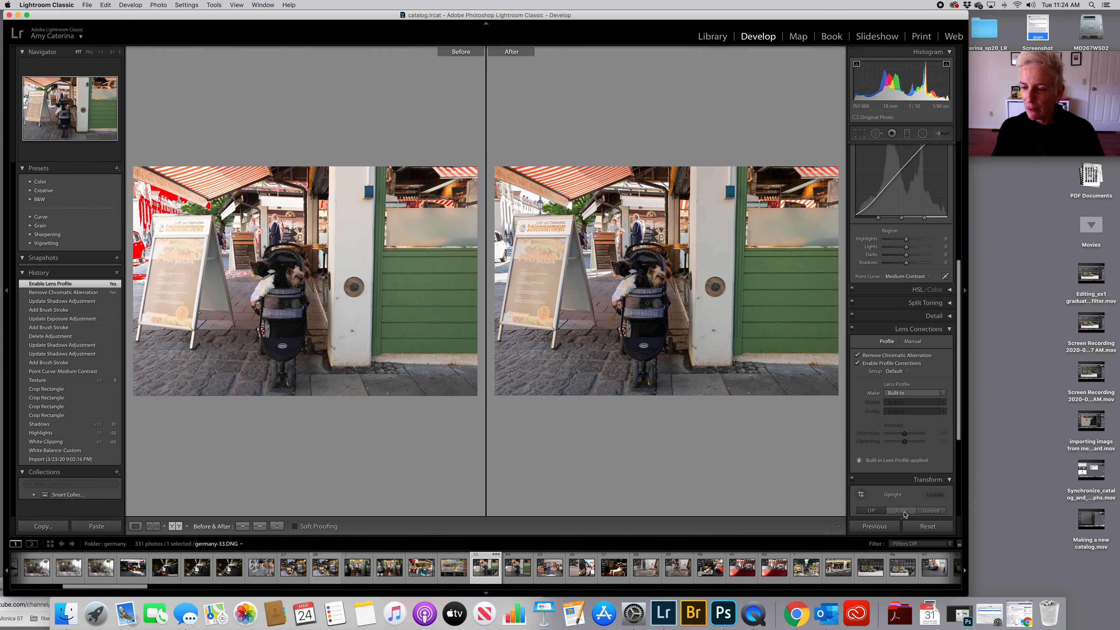
Apply the Auto Upright perspective correction, switching it off and back on to compare the result
scroll(900, 426, down, 5)
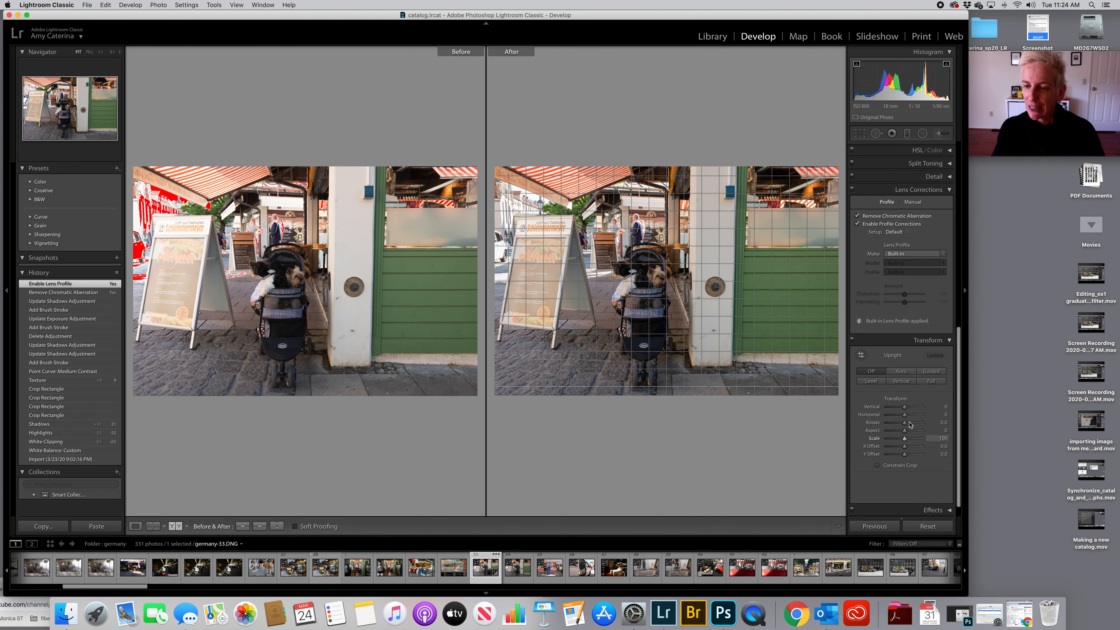
click(900, 371)
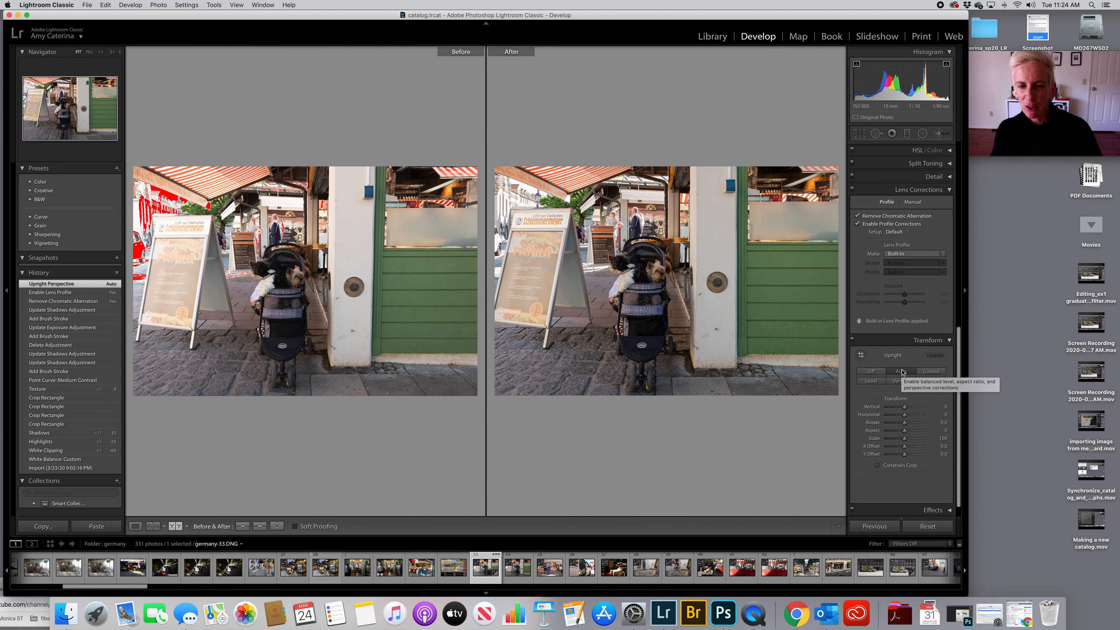
click(878, 371)
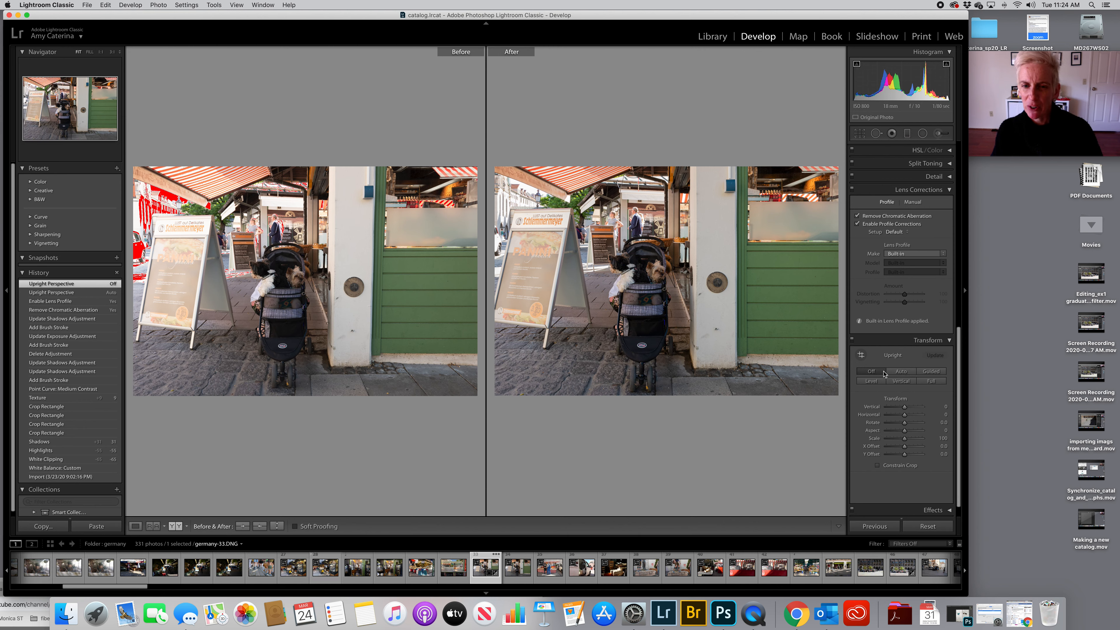
click(900, 372)
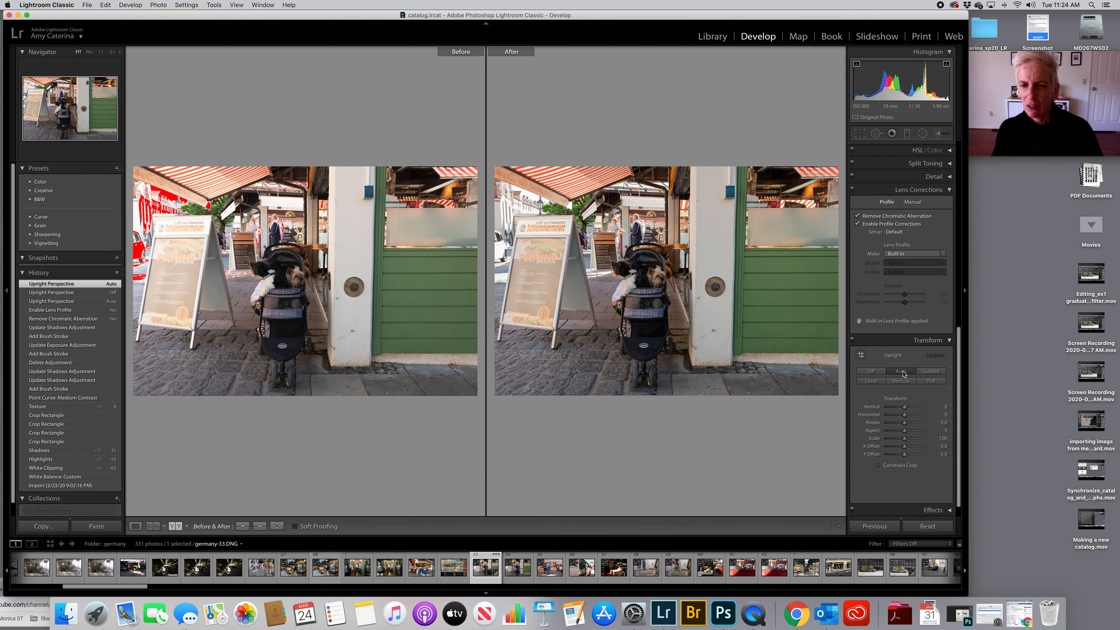